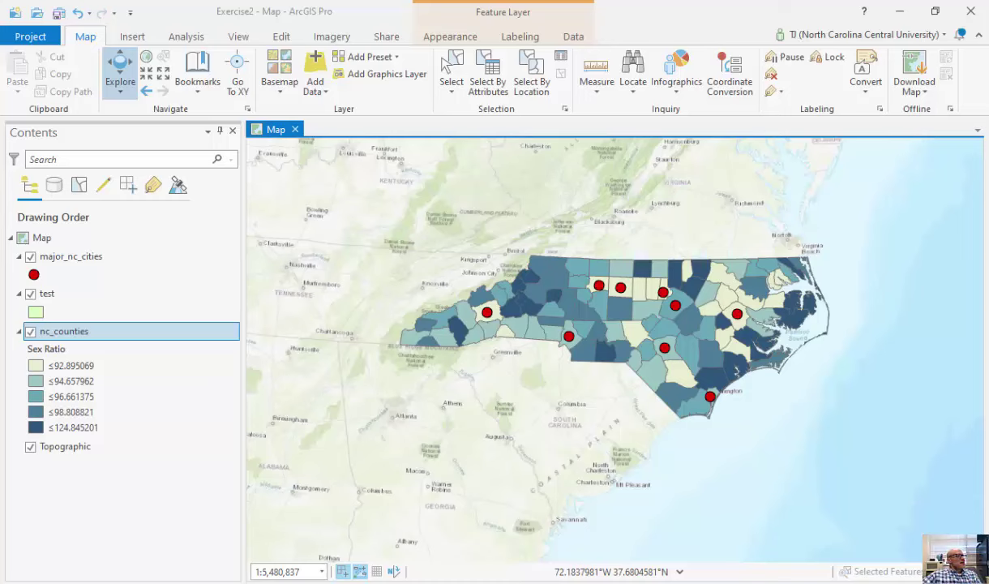
# Create a new ANSI Landscape Letter 8.5" x 11" layout, Layout1.
pyautogui.click(142, 37)
pyautogui.click(53, 86)
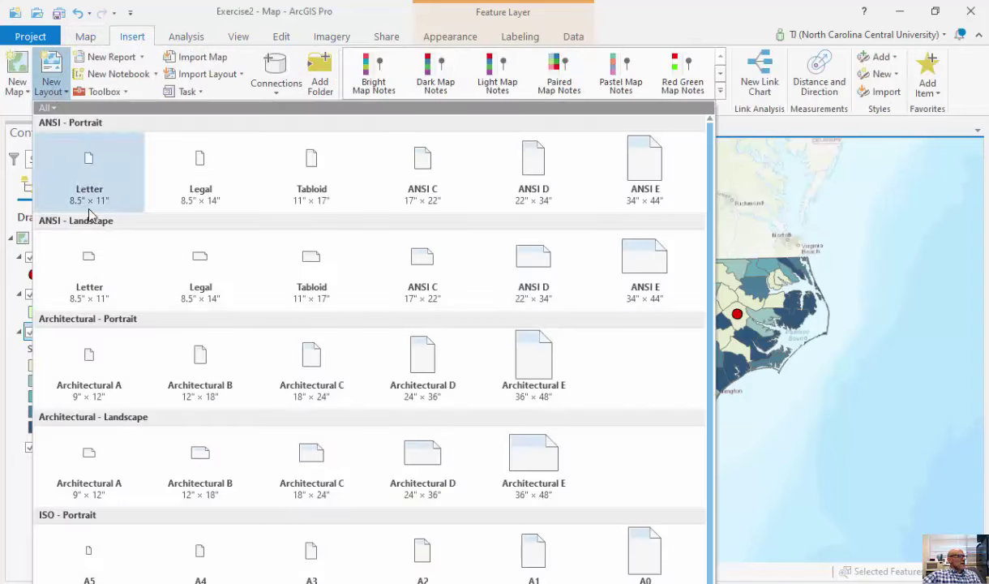
pyautogui.click(375, 108)
pyautogui.click(81, 263)
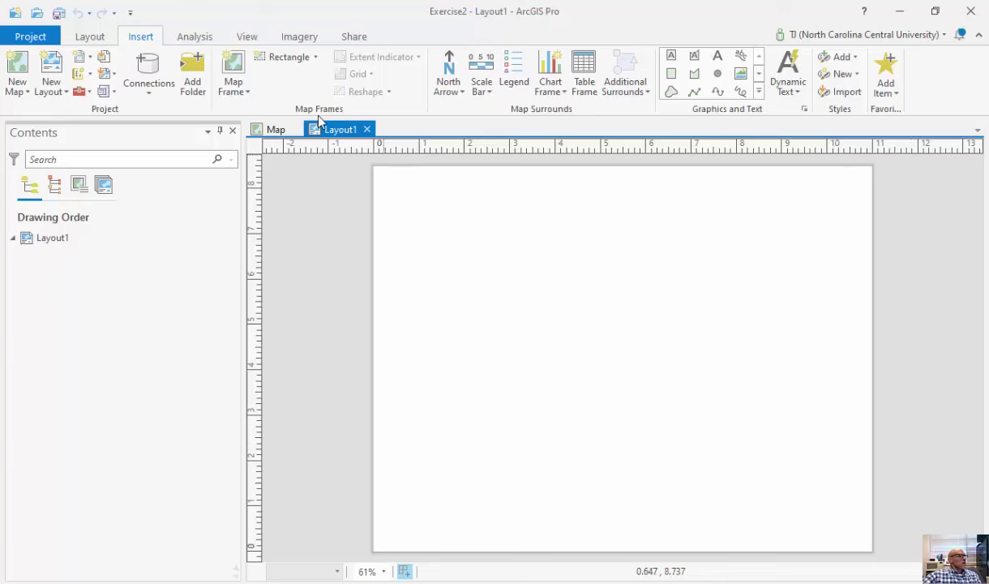
# Draw a map frame across most of the page holding the 1:5,480,837 county map.
pyautogui.click(236, 84)
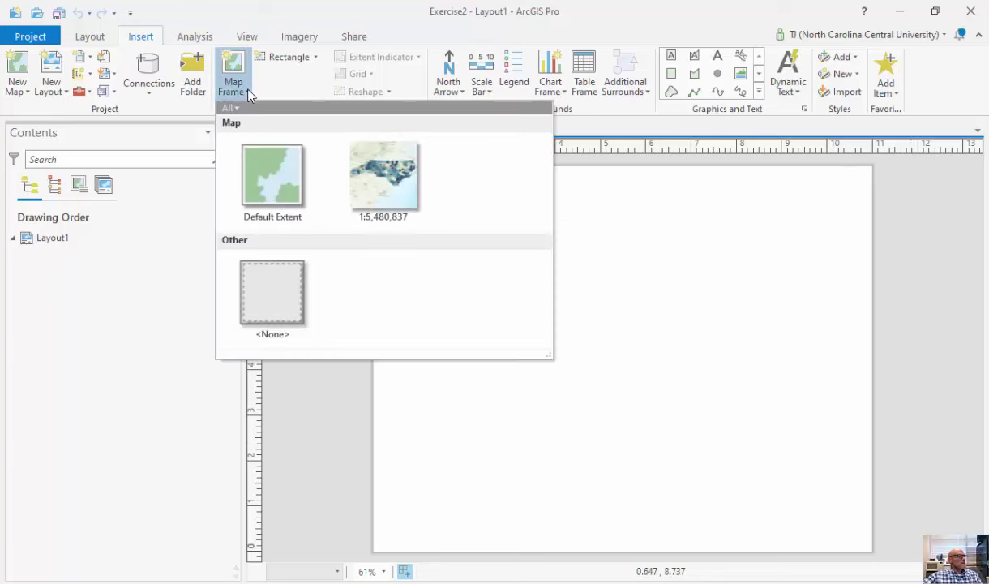
pyautogui.click(383, 202)
pyautogui.moveTo(398, 186)
pyautogui.mouseDown()
pyautogui.moveTo(512, 306)
pyautogui.moveTo(874, 480)
pyautogui.moveTo(849, 480)
pyautogui.mouseUp()
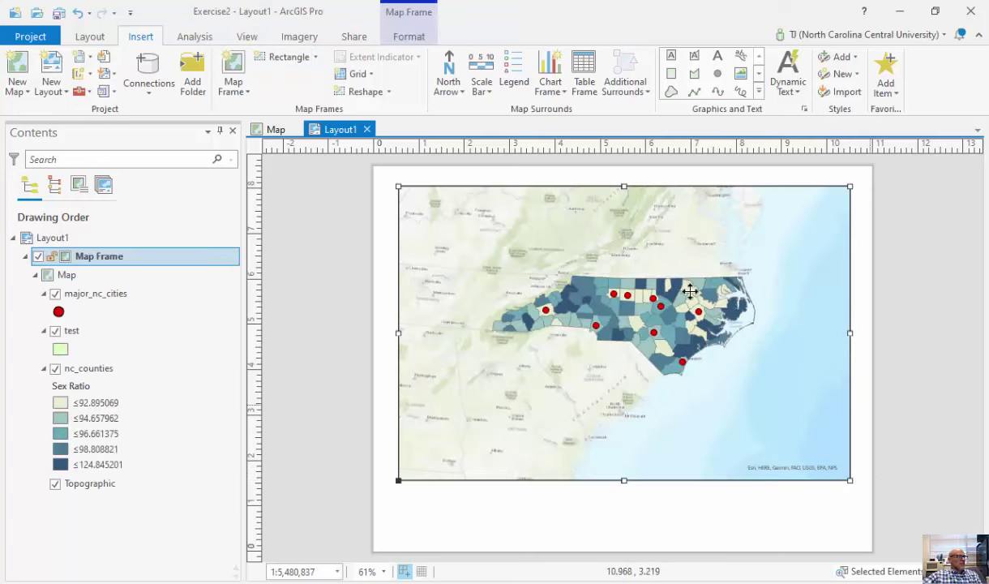
# Activate the map frame and zoom to about 1:3,507,736 so North Carolina fills it.
pyautogui.click(90, 37)
pyautogui.click(487, 69)
pyautogui.scroll(1, 702, 326)
pyautogui.scroll(3, 702, 331)
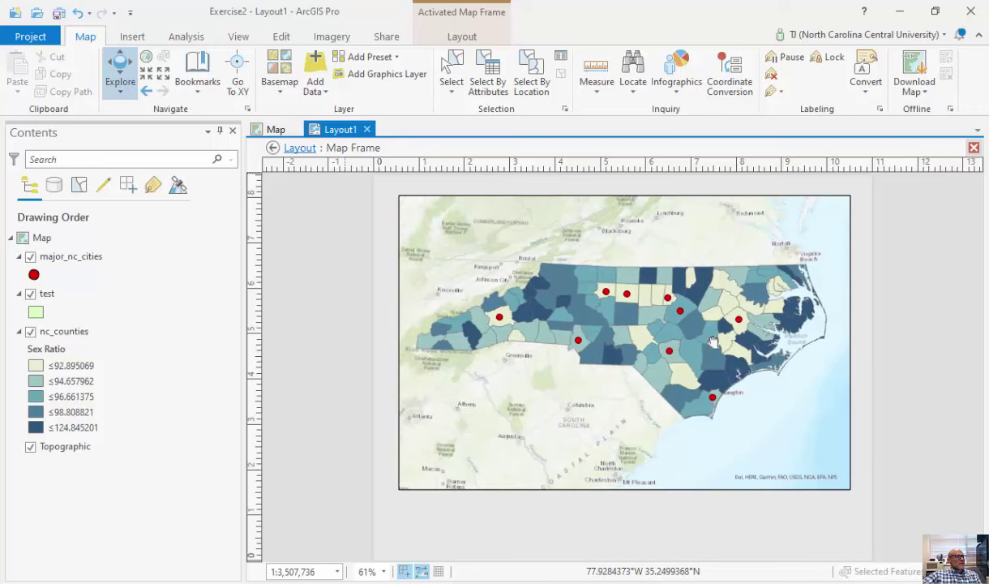
pyautogui.click(462, 37)
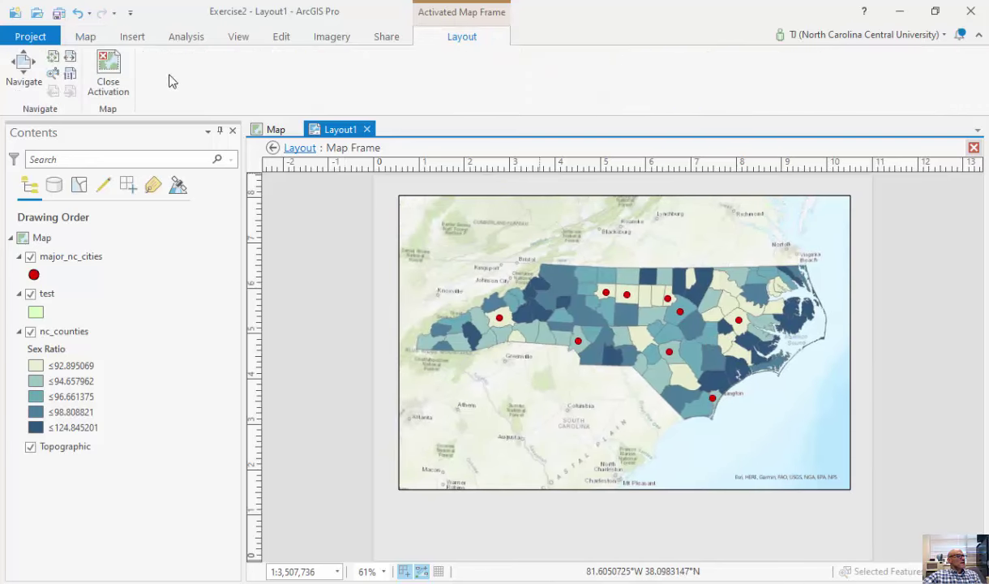
pyautogui.click(109, 74)
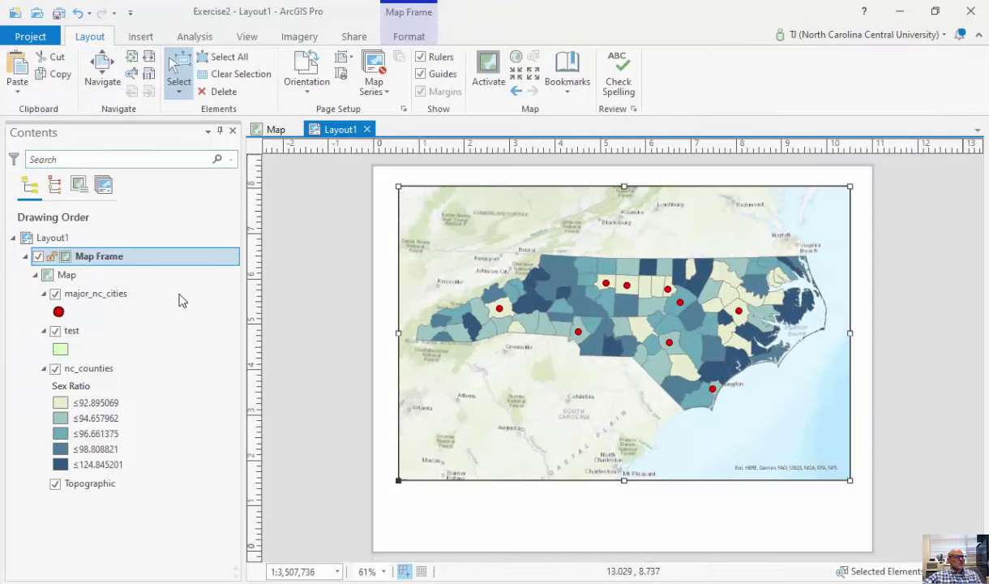
pyautogui.click(873, 273)
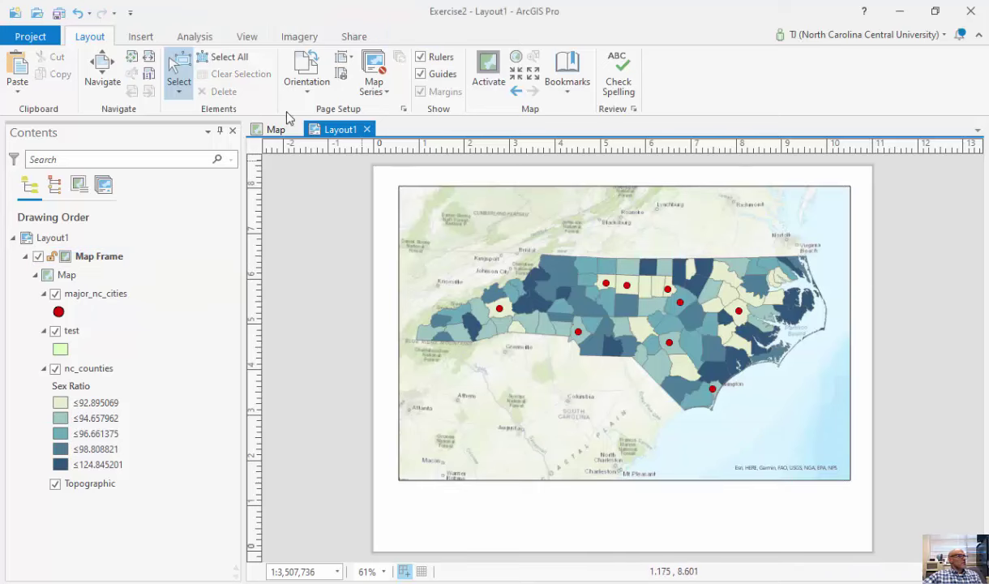
# Place the second north arrow style in the map frame's lower-right corner.
pyautogui.click(140, 38)
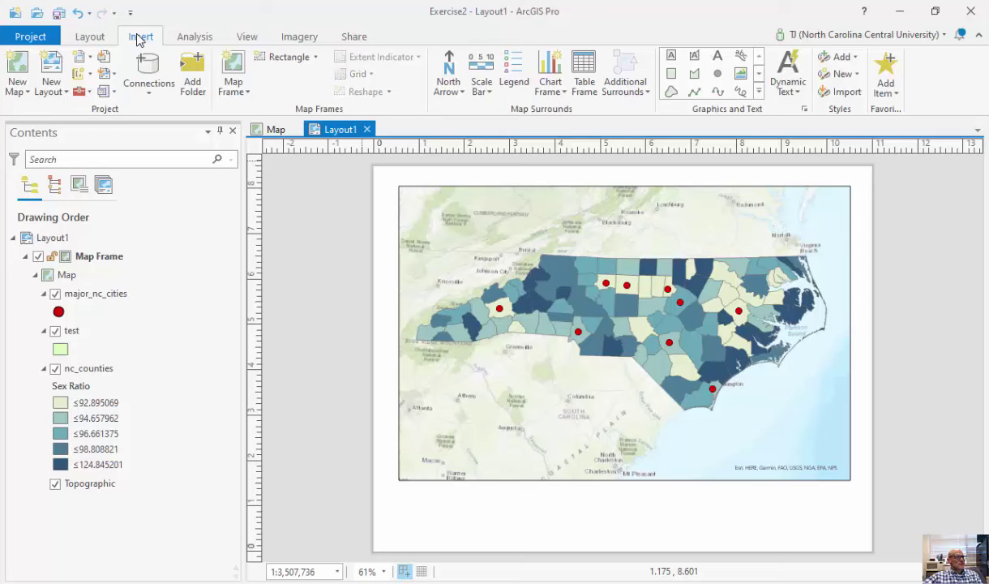
pyautogui.click(447, 85)
pyautogui.click(509, 183)
pyautogui.moveTo(780, 394); pyautogui.dragTo(823, 457)
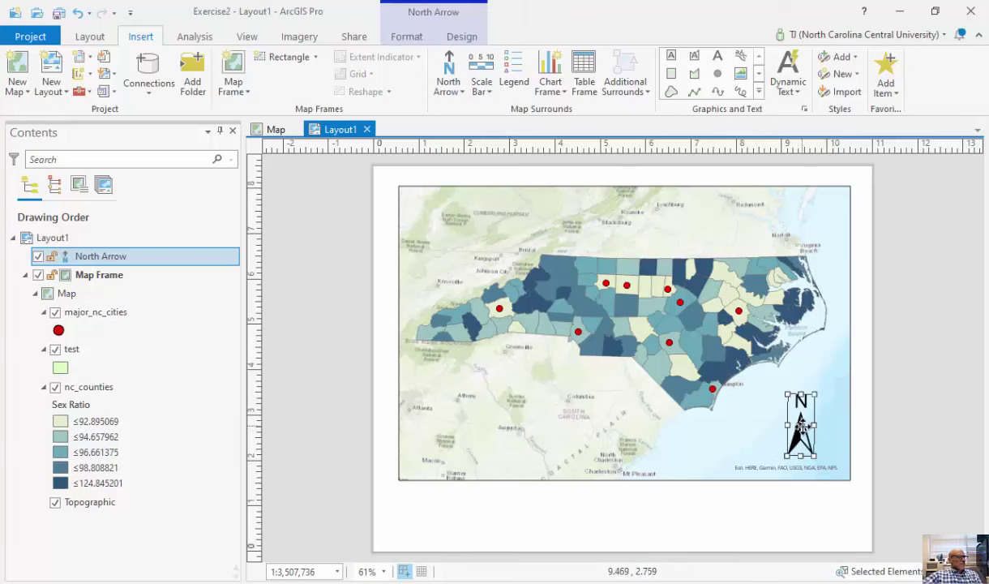
pyautogui.rightClick(801, 425)
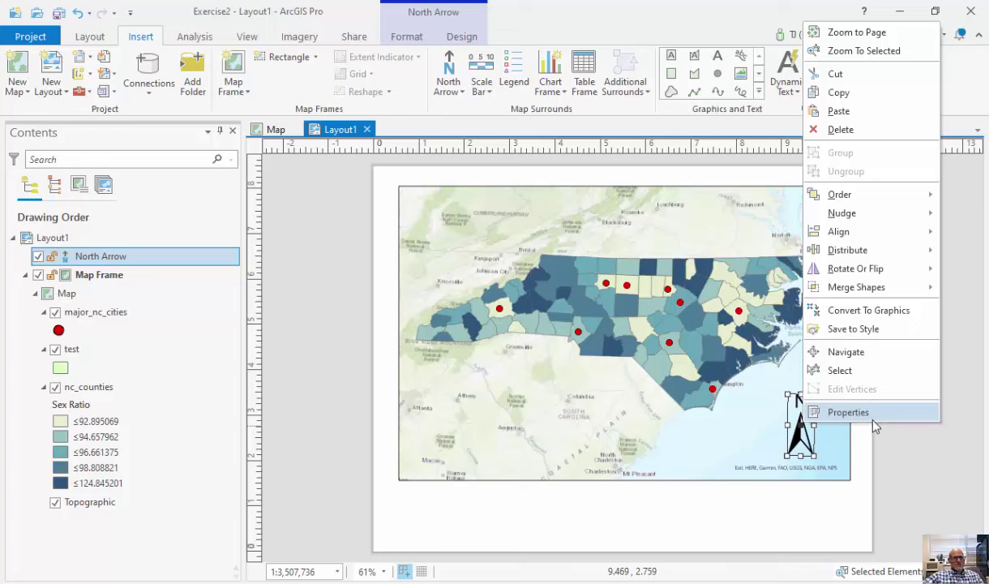
pyautogui.click(906, 450)
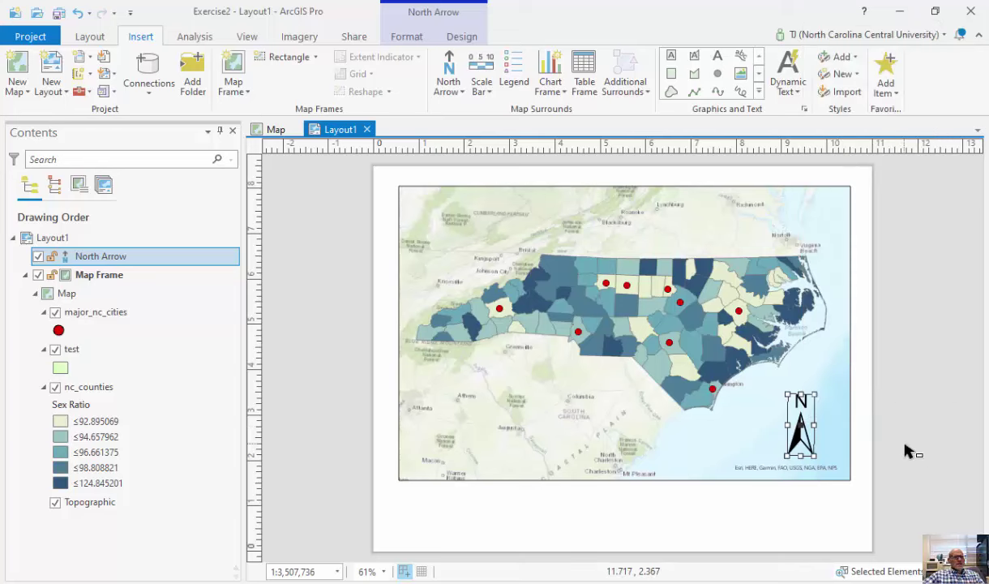
pyautogui.click(888, 420)
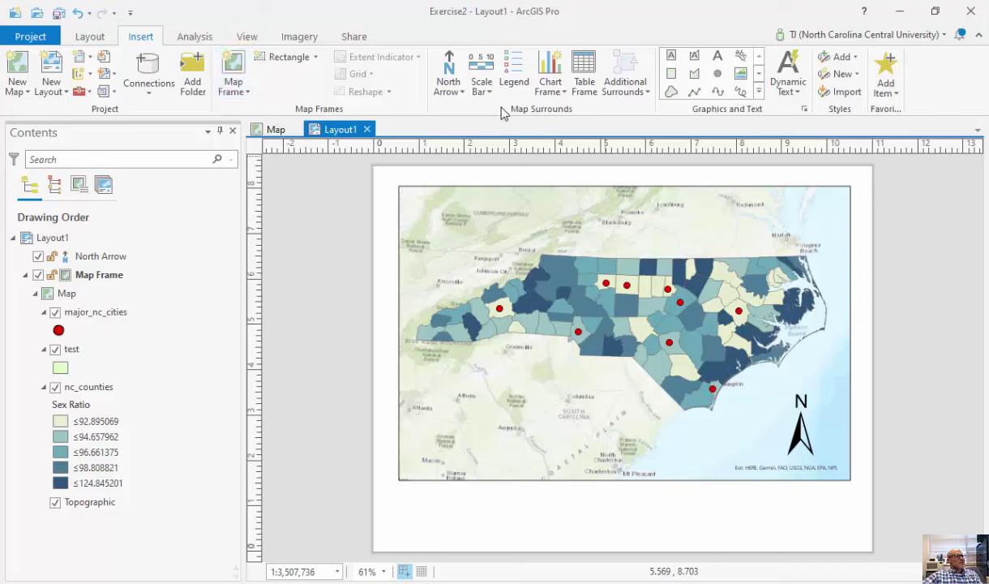
# Draw a legend over the map's lower-left and hide layer names like nc_counties, keeping the Sex Ratio heading.
pyautogui.click(513, 74)
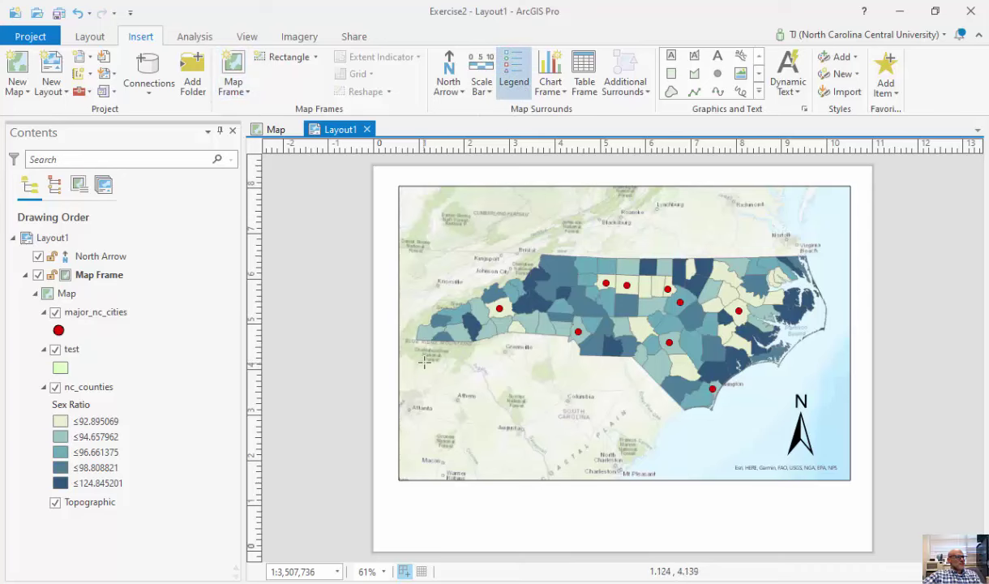
pyautogui.moveTo(424, 359); pyautogui.dragTo(568, 470)
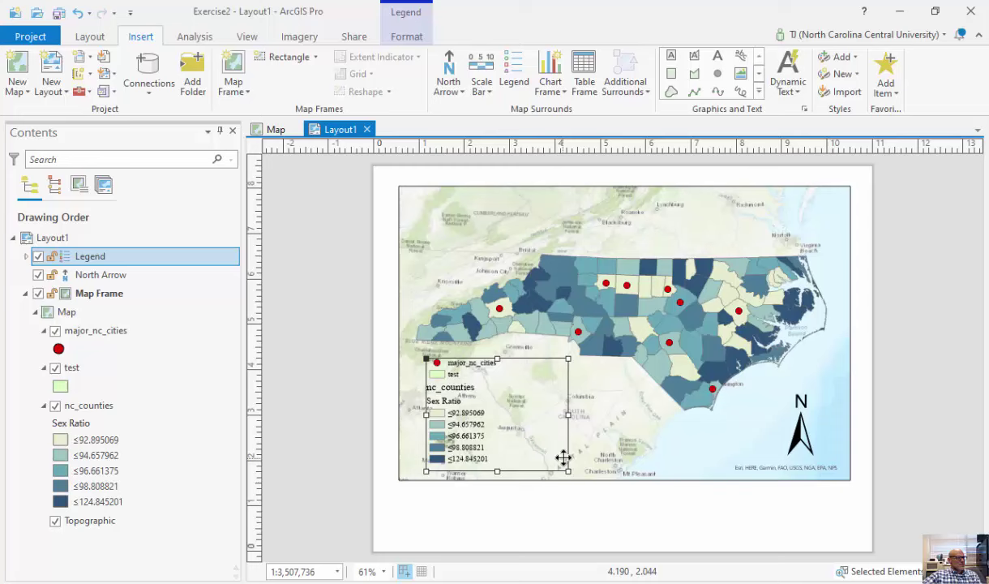
pyautogui.rightClick(531, 387)
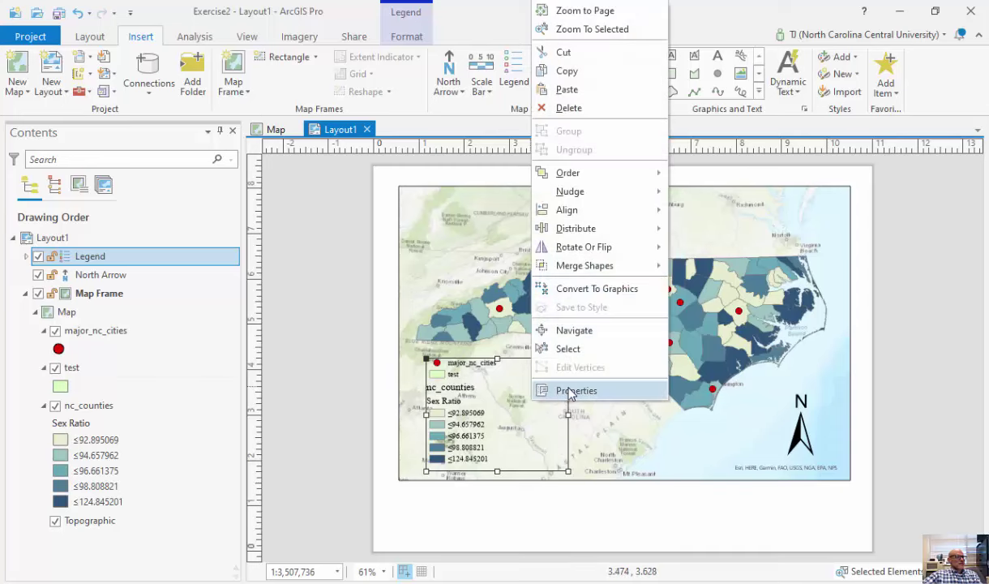
pyautogui.click(570, 391)
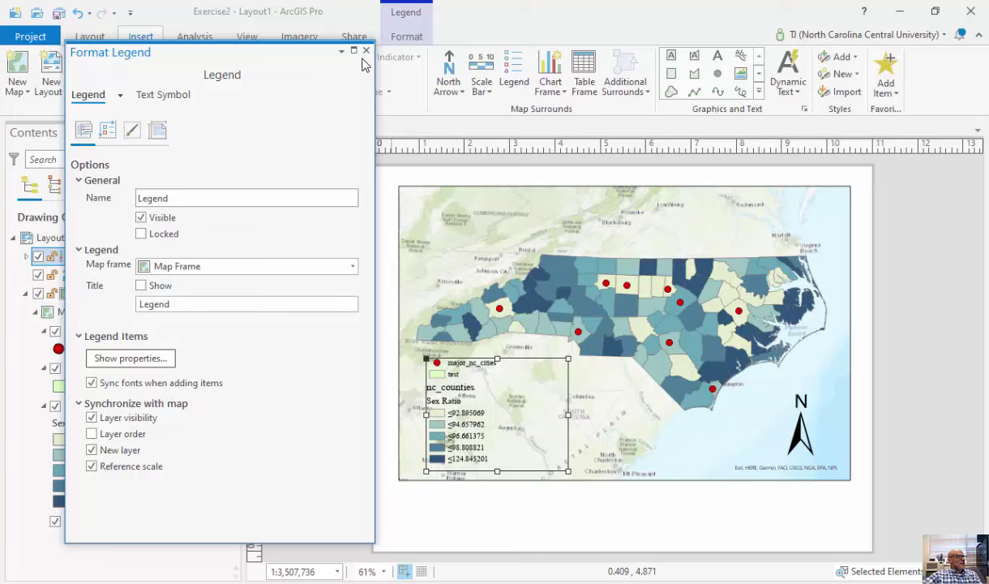
pyautogui.click(130, 357)
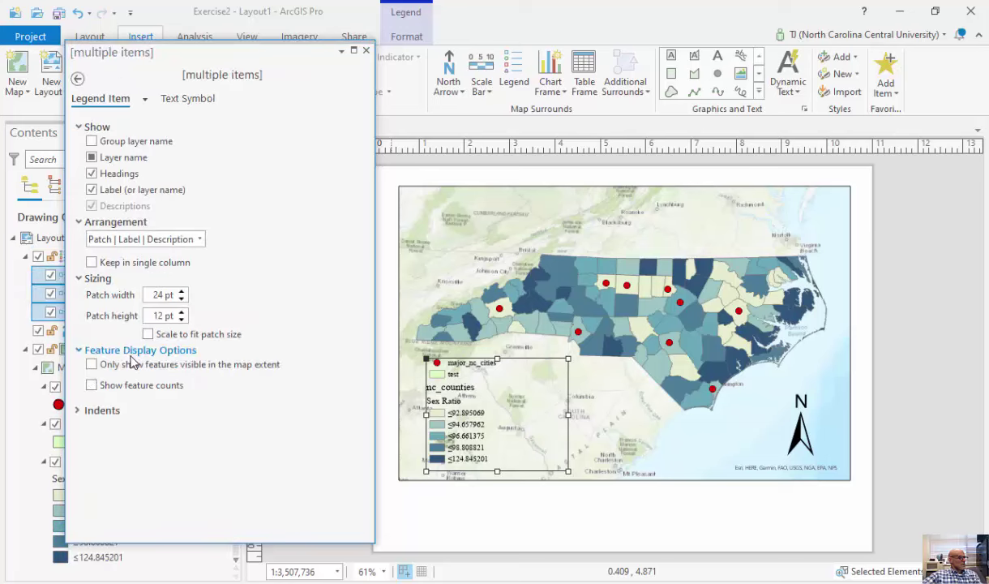
pyautogui.click(91, 157)
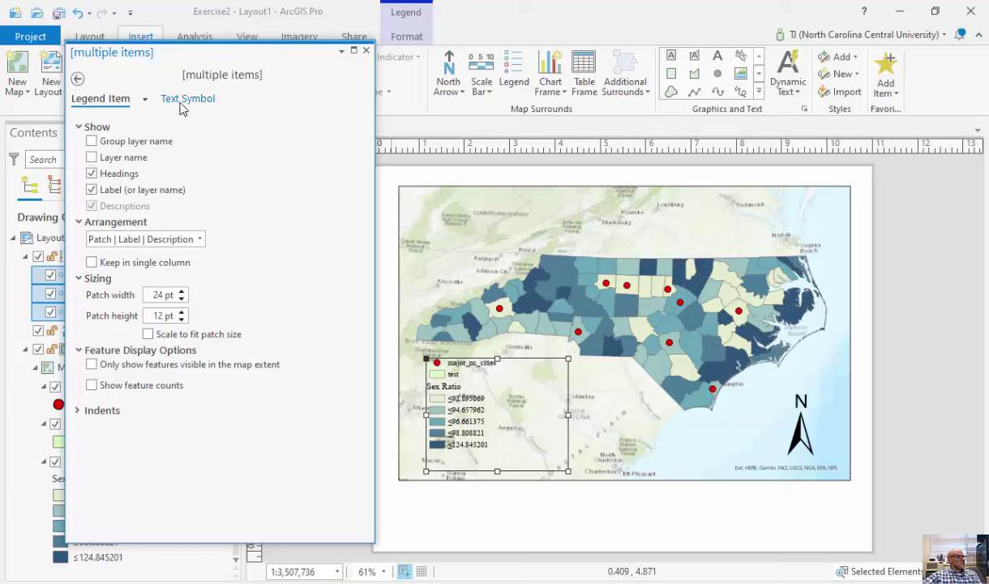
pyautogui.click(91, 174)
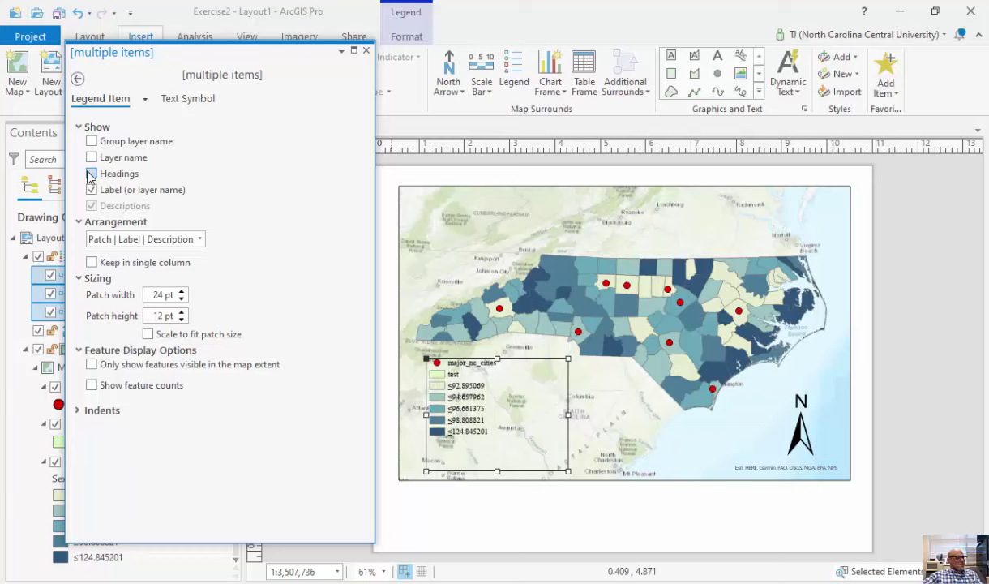
pyautogui.click(91, 174)
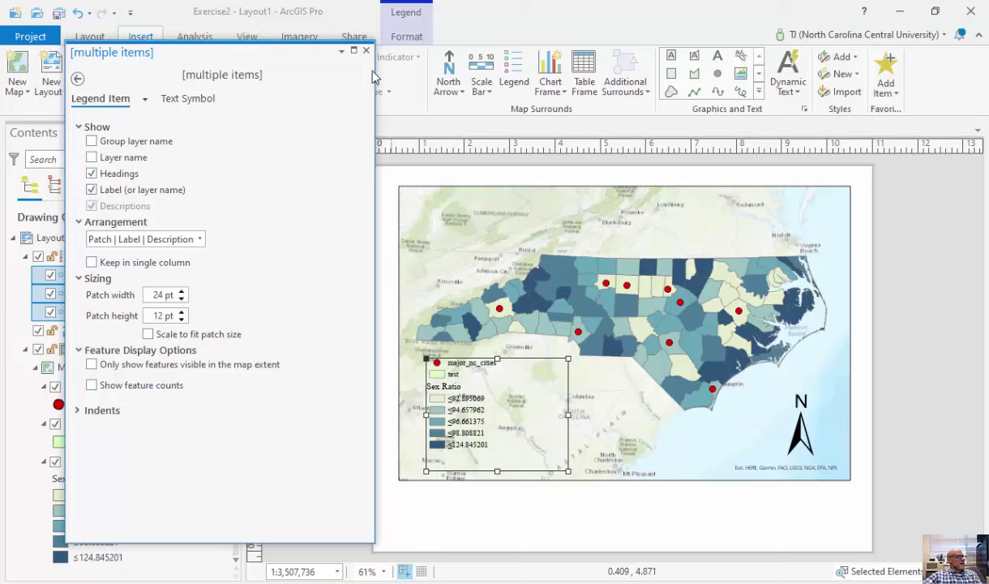
pyautogui.click(365, 50)
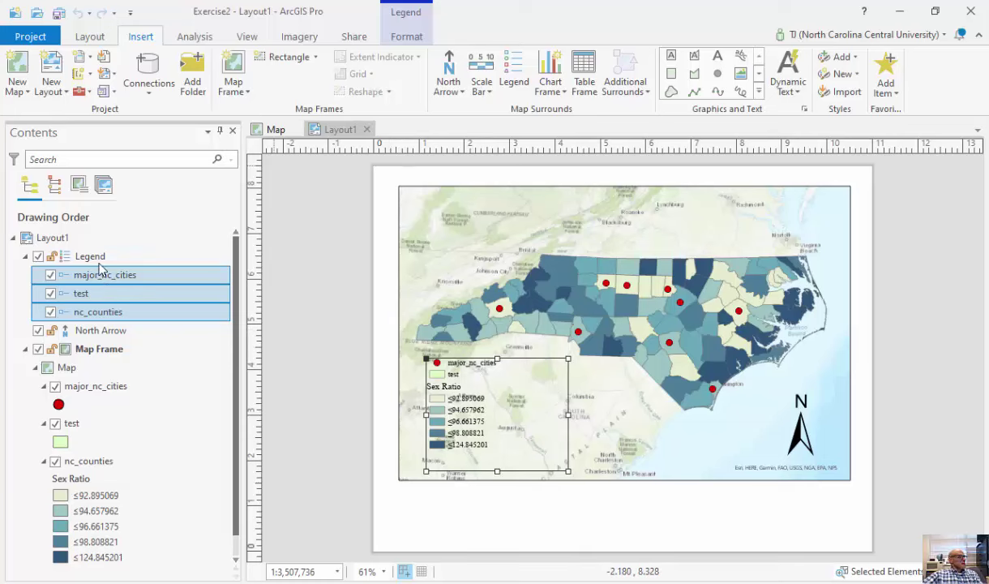
# Remove test from the legend and move major_nc_cities below nc_counties.
pyautogui.click(109, 277)
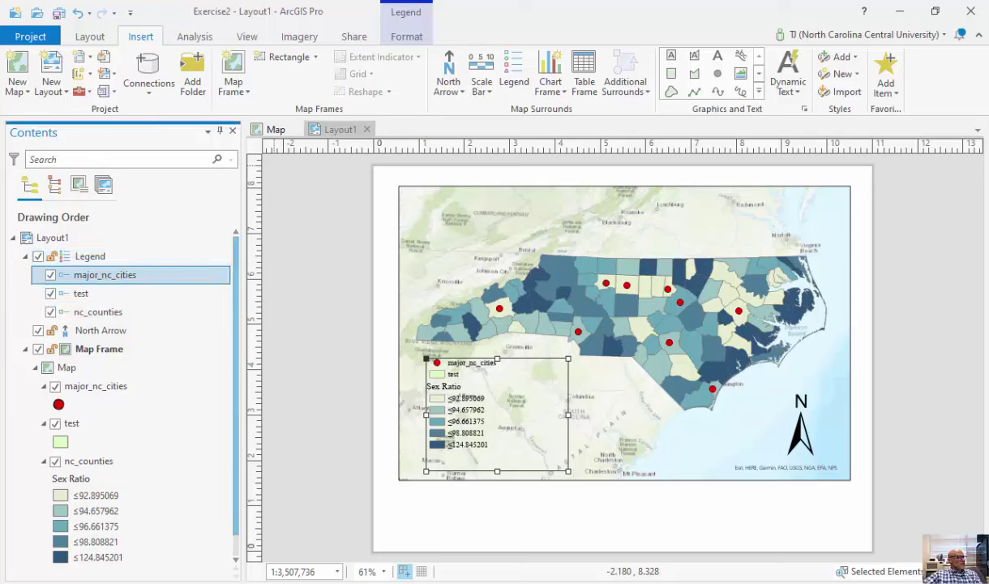
pyautogui.rightClick(127, 299)
pyautogui.click(156, 330)
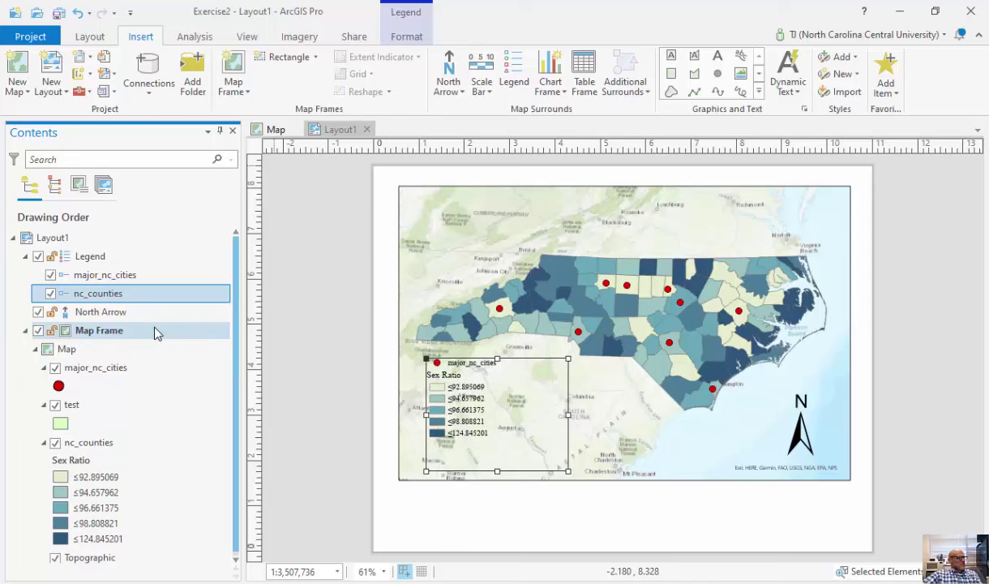
pyautogui.rightClick(126, 280)
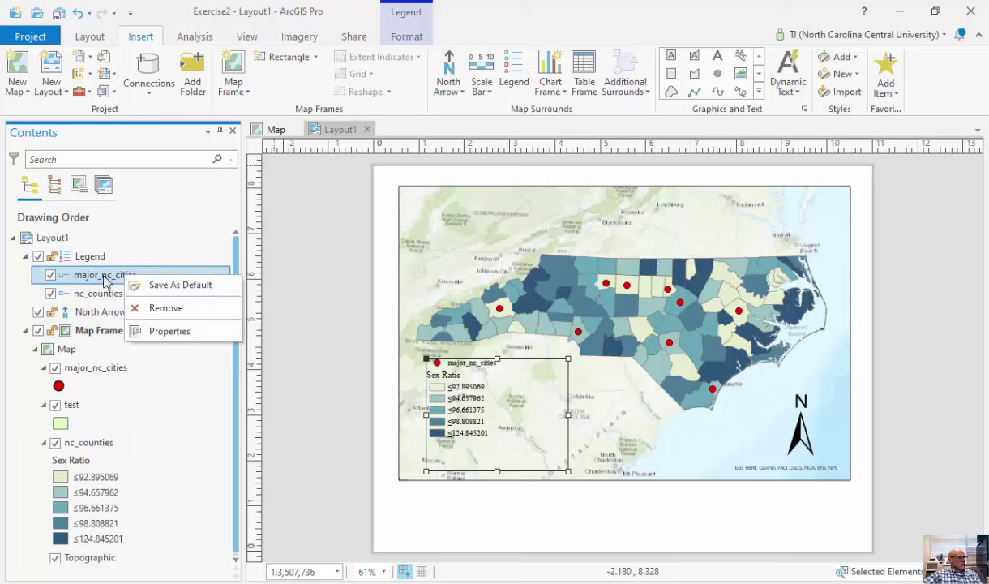
pyautogui.click(104, 282)
pyautogui.moveTo(103, 280); pyautogui.dragTo(106, 299)
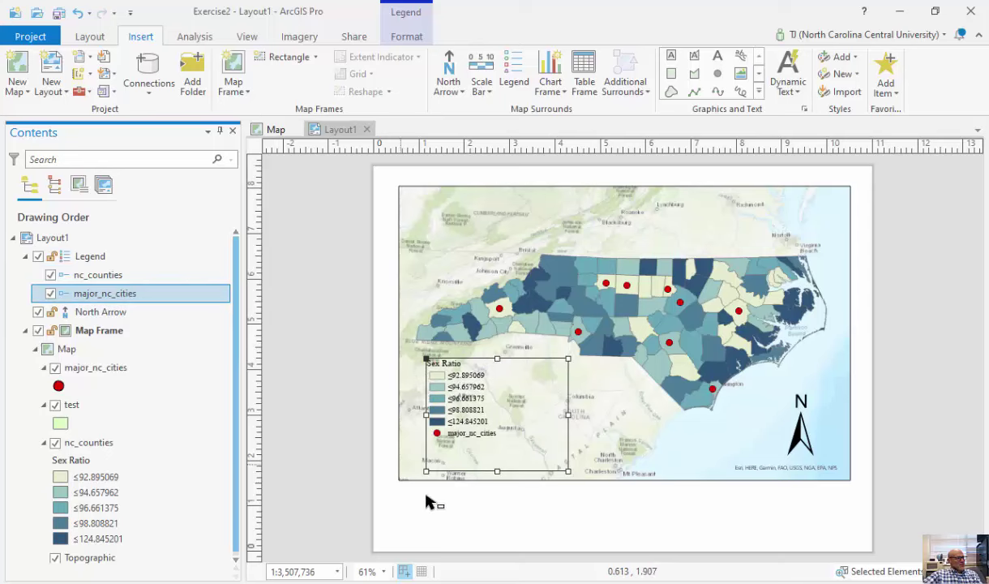
# Shorten the legend, shift it toward the map's bottom, and draw a text box near the map's top.
pyautogui.click(497, 462)
pyautogui.moveTo(496, 462); pyautogui.dragTo(497, 437)
pyautogui.moveTo(530, 369); pyautogui.dragTo(525, 388)
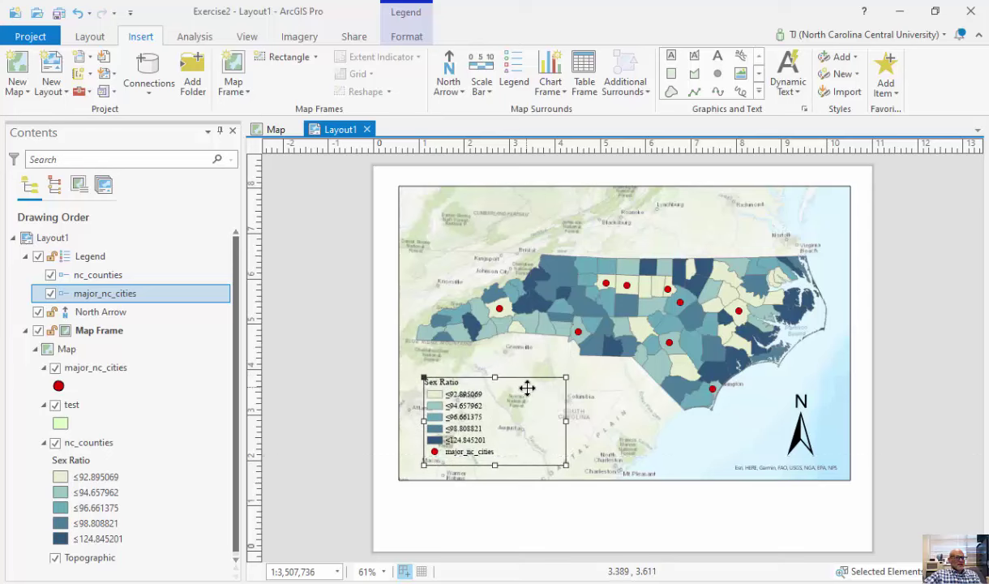
pyautogui.click(377, 396)
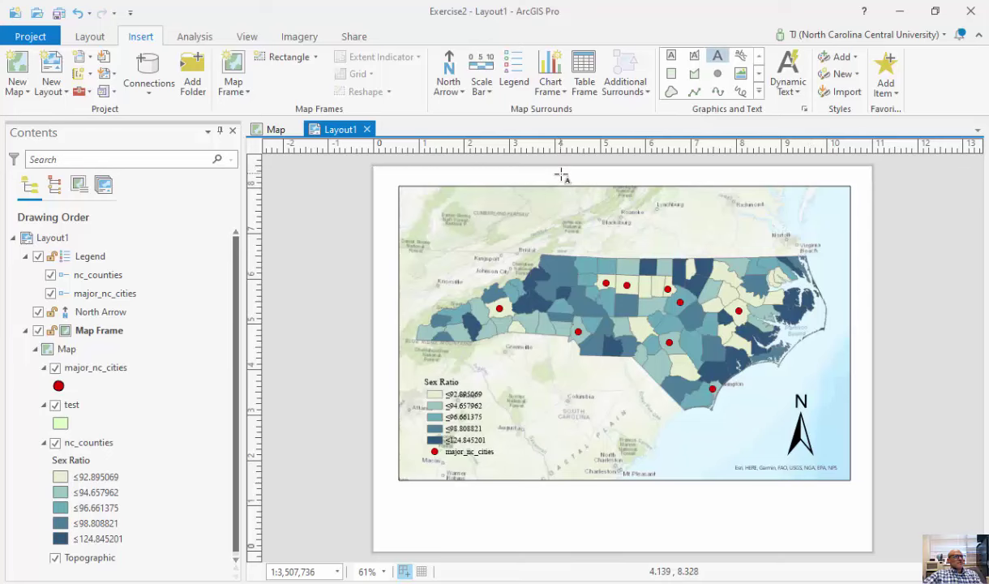
pyautogui.moveTo(536, 193); pyautogui.dragTo(704, 223)
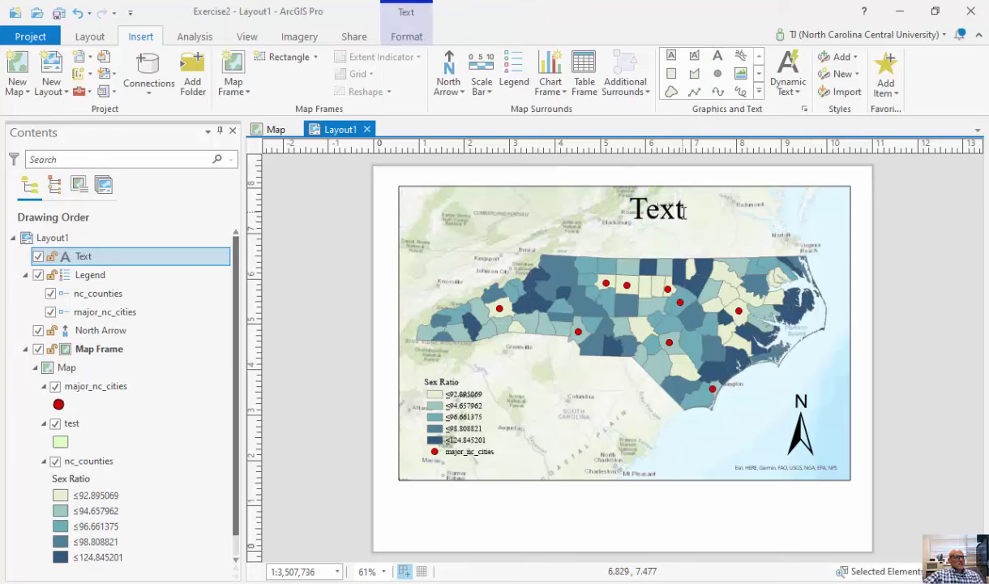
# Replace the placeholder text with 'Title of My Map' and centre it at the top of the map.
pyautogui.moveTo(682, 210); pyautogui.dragTo(632, 209)
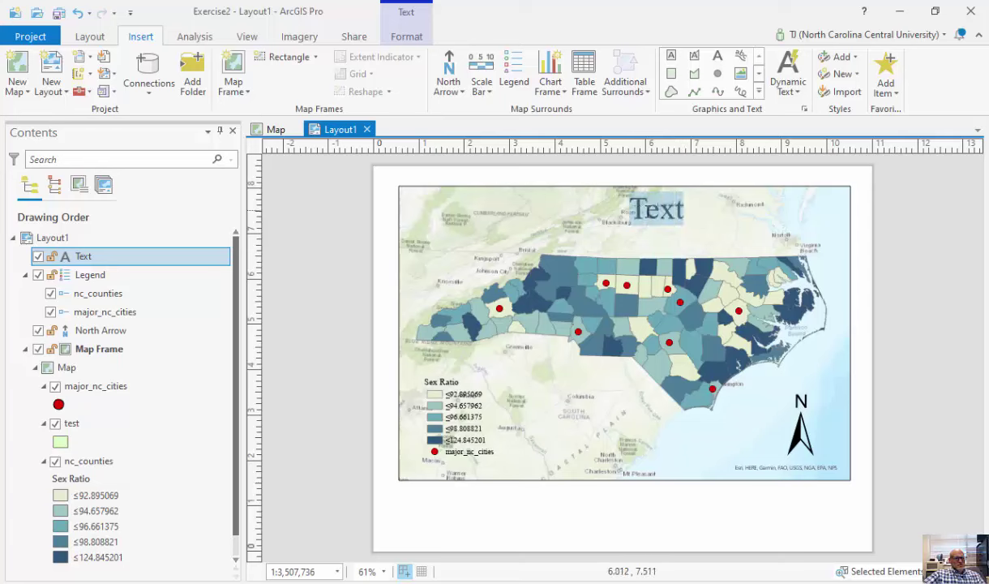
pyautogui.write('Title of My ')
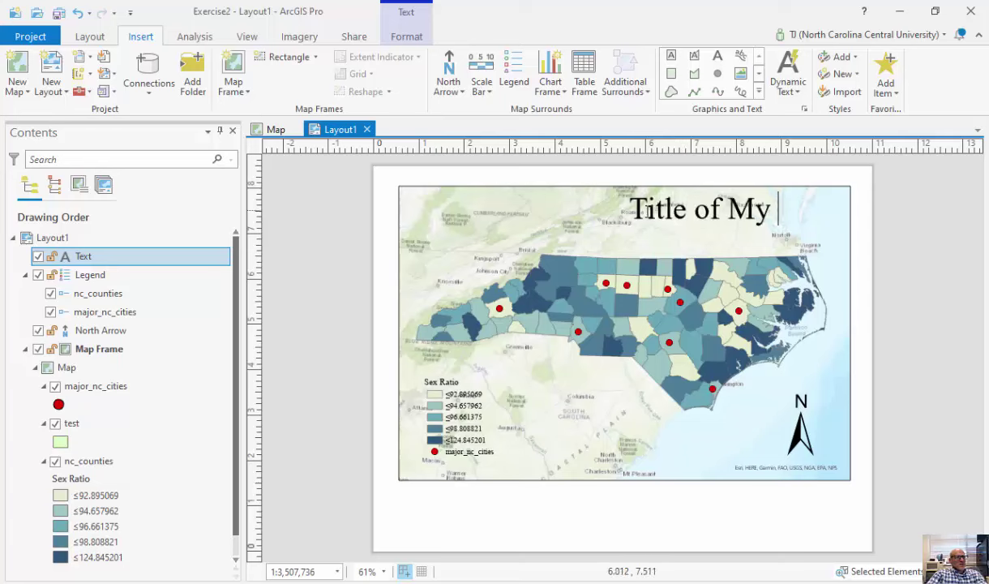
pyautogui.write('Map')
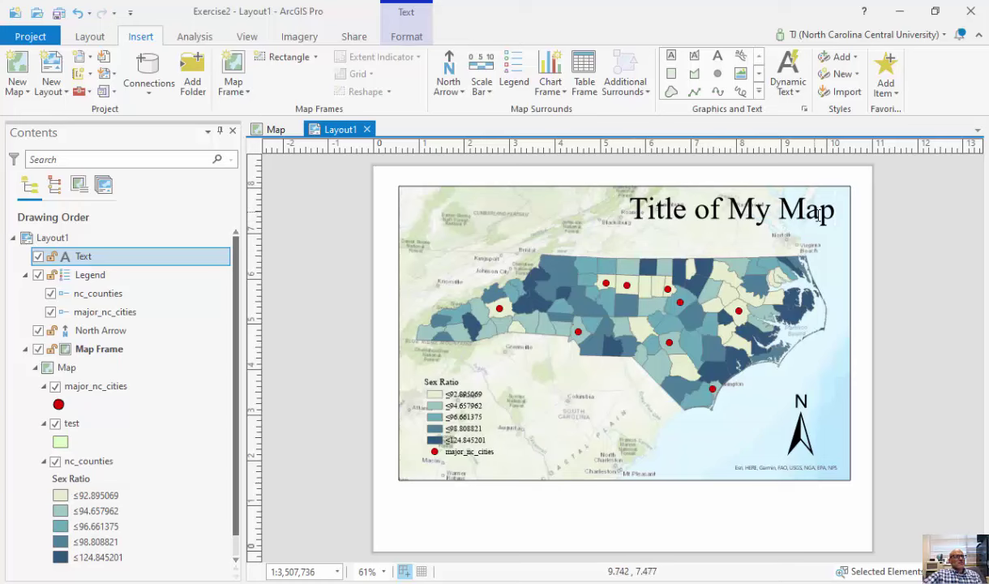
pyautogui.press('Escape')
pyautogui.moveTo(826, 220); pyautogui.dragTo(735, 229)
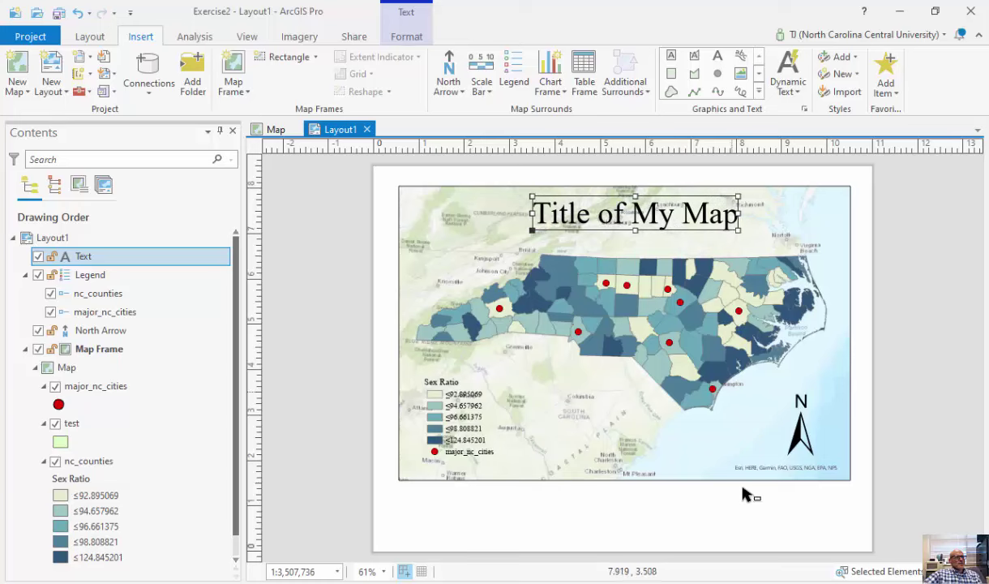
pyautogui.click(720, 494)
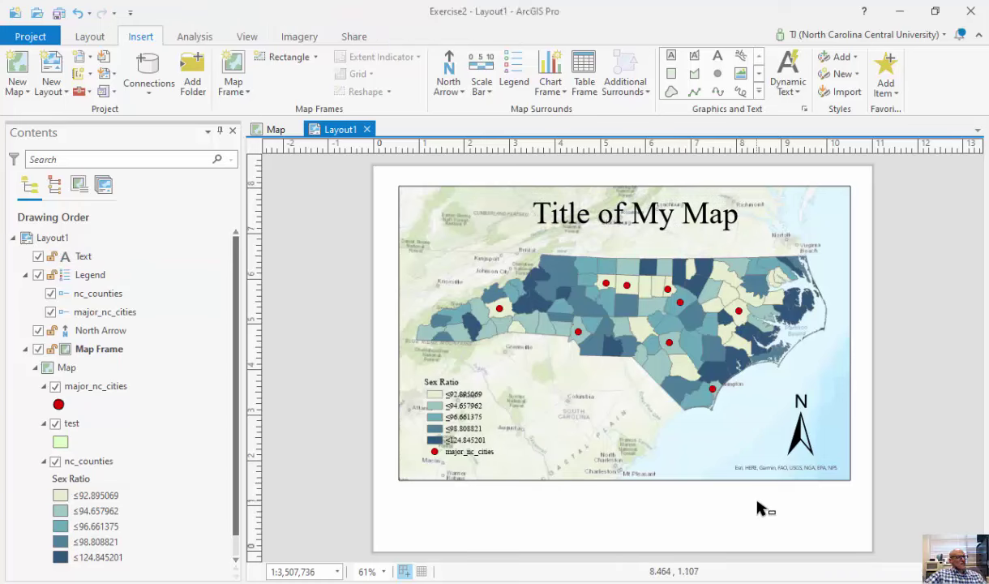
pyautogui.click(356, 39)
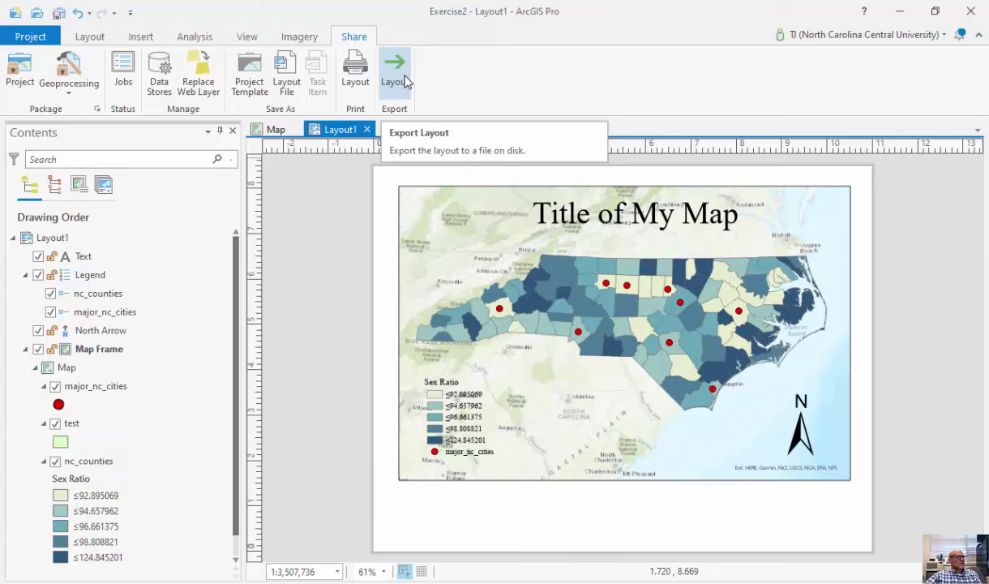
# Open the Export Layout pane for Layout1 and review its JPEG export settings.
pyautogui.click(405, 78)
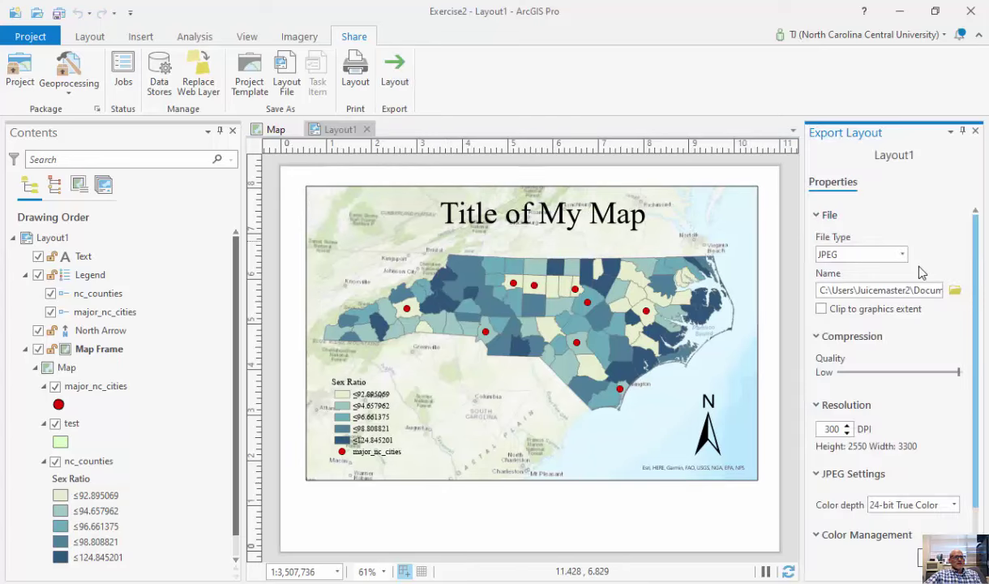
pyautogui.scroll(-1, 964, 357)
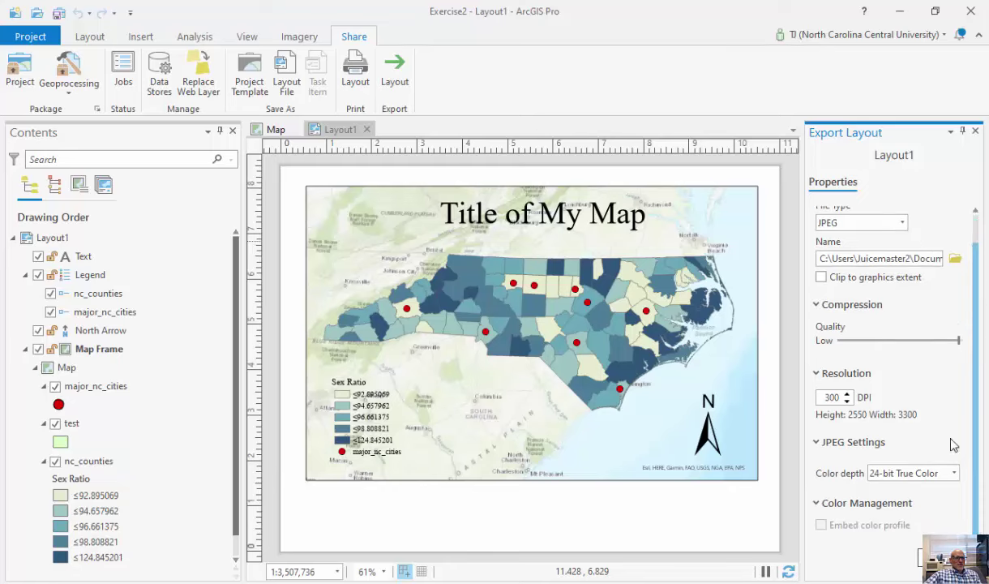
# Name the export file 'timslayout' in the TRB_2022 folder.
pyautogui.click(955, 258)
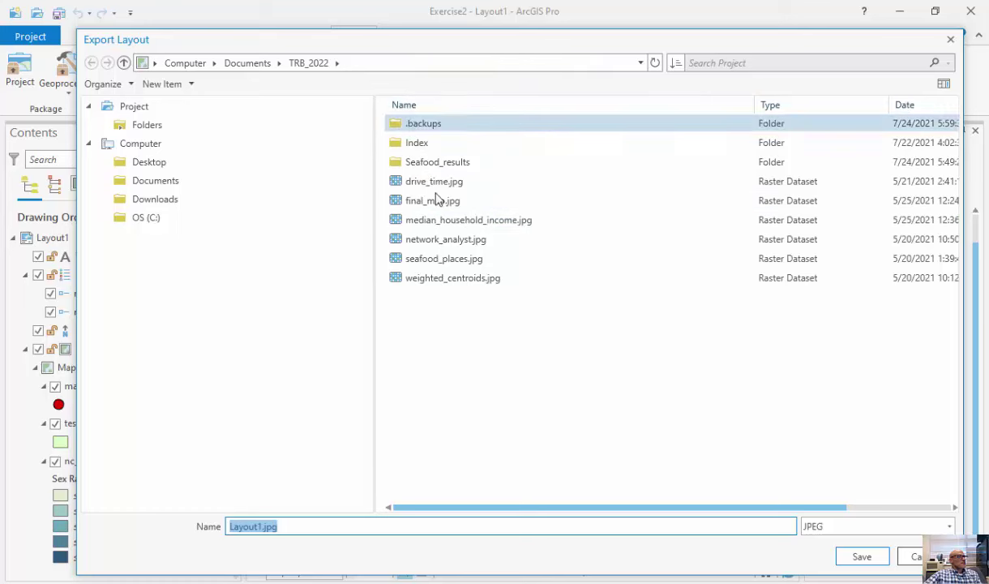
pyautogui.write('timslayout')
pyautogui.press('Return')
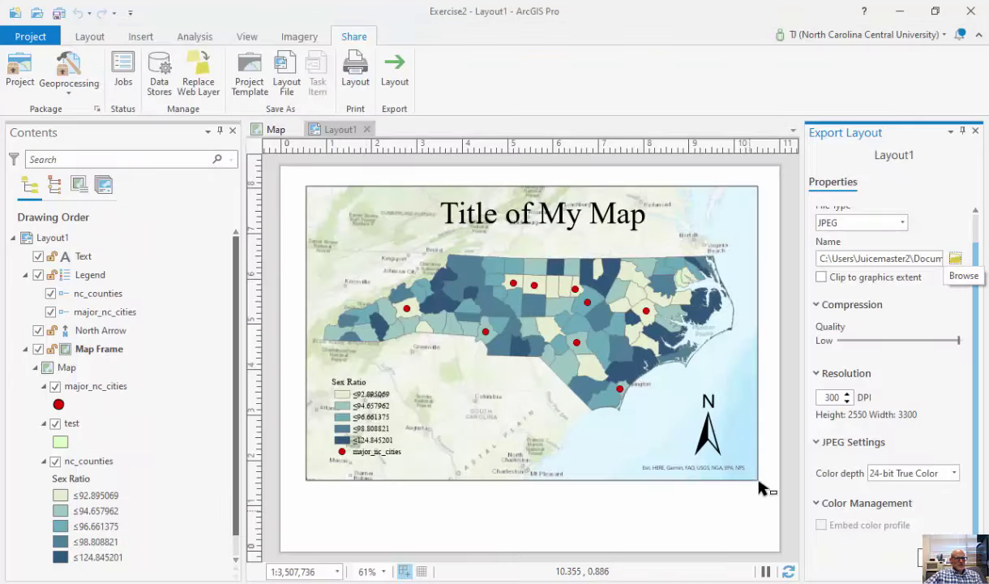
# Export the layout as a 400 DPI JPEG, then bring Word's Exercise2.doc forward.
pyautogui.click(847, 392)
pyautogui.click(847, 392)
pyautogui.click(847, 392)
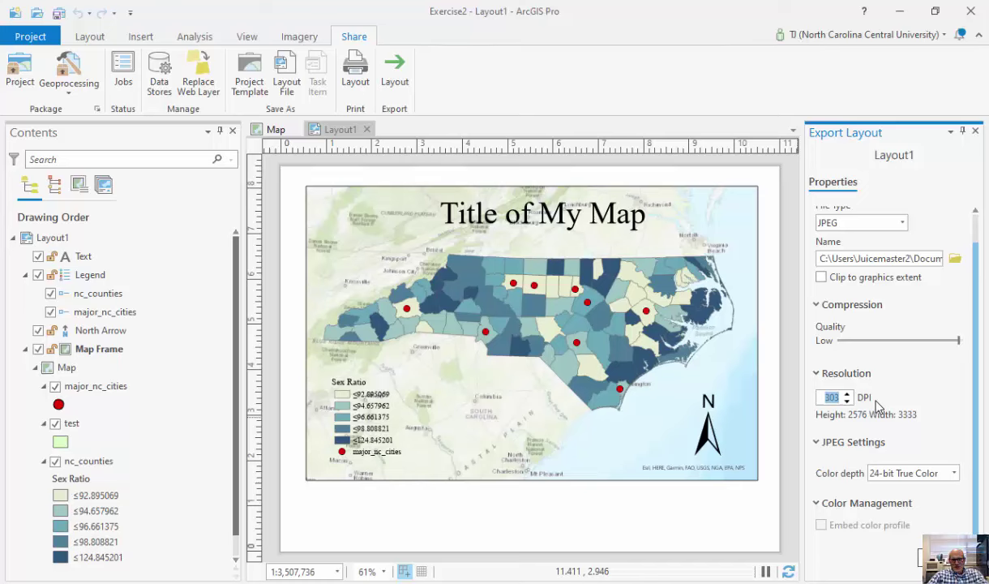
pyautogui.write('400')
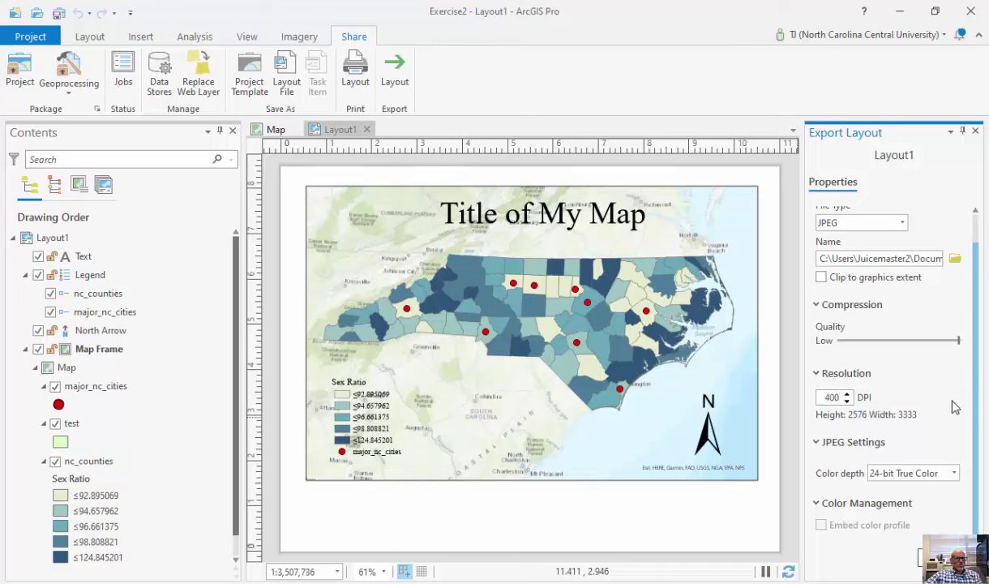
pyautogui.click(900, 222)
pyautogui.click(946, 226)
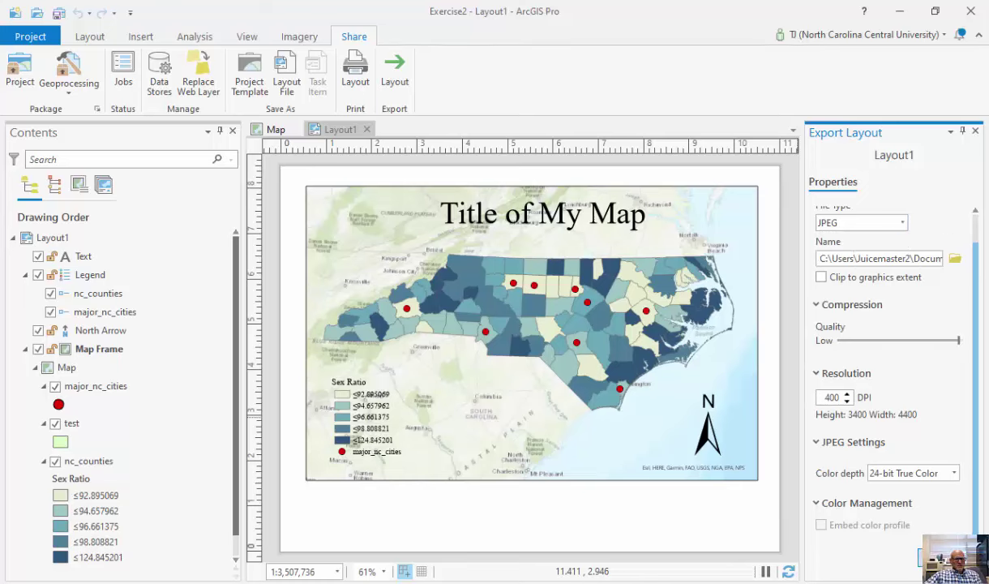
pyautogui.click(933, 558)
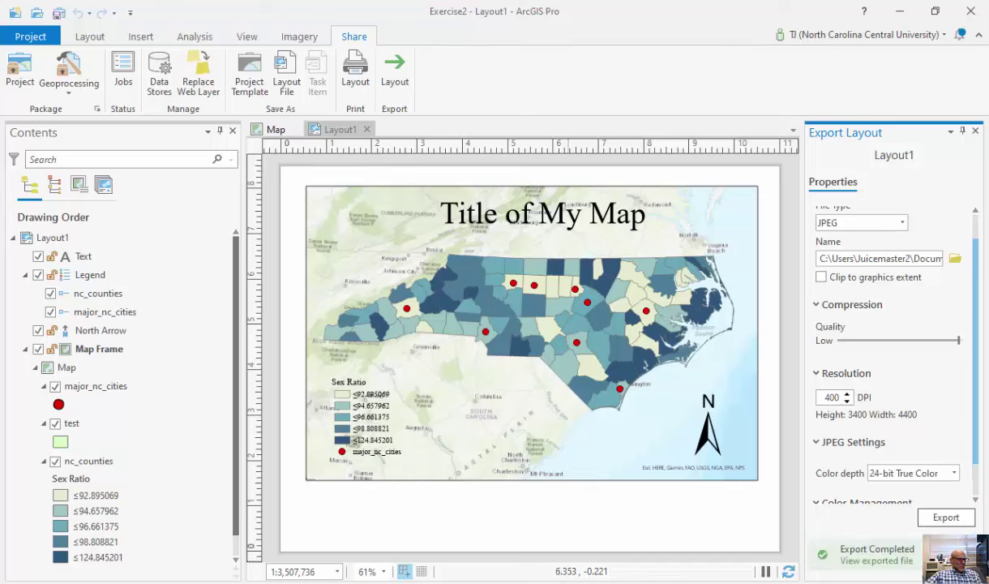
pyautogui.moveTo(437, 581)
pyautogui.click(584, 493)
# Insert timslayout.jpg from TRB_2022 at the POST IMAGE HERE spot in Exercise2.doc.
pyautogui.click(403, 276)
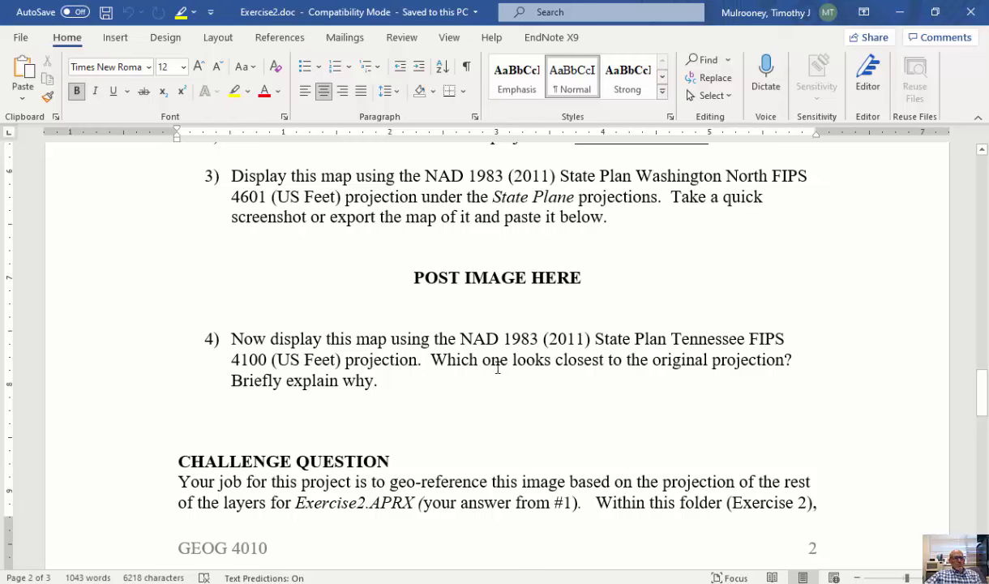
pyautogui.click(115, 38)
pyautogui.click(156, 94)
pyautogui.click(193, 148)
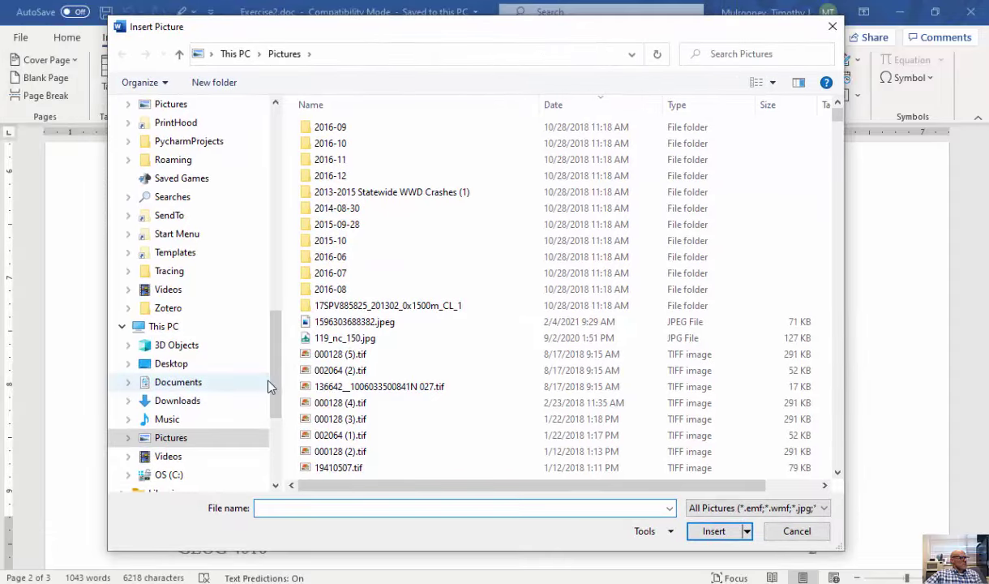
pyautogui.moveTo(269, 387); pyautogui.dragTo(298, 150)
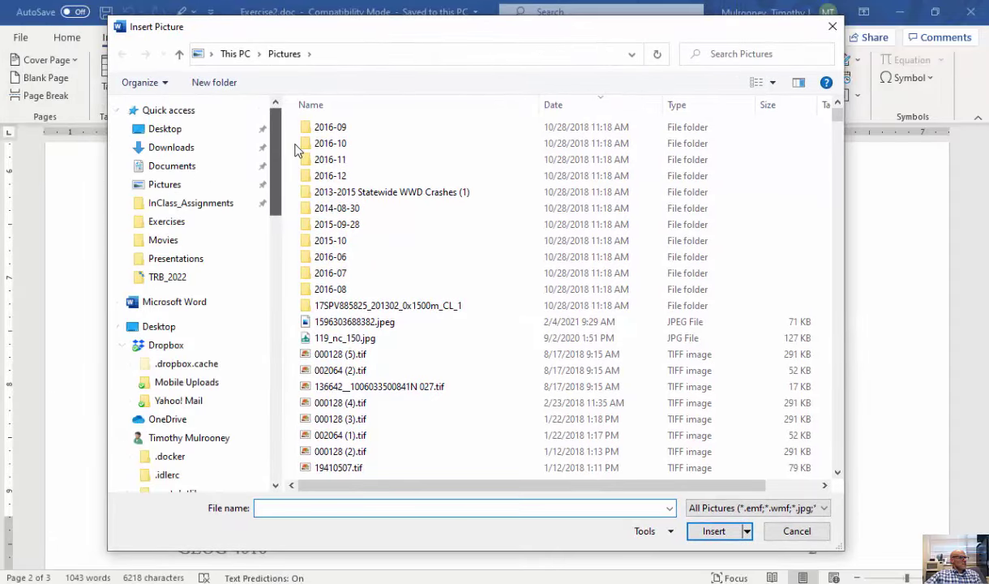
pyautogui.click(191, 277)
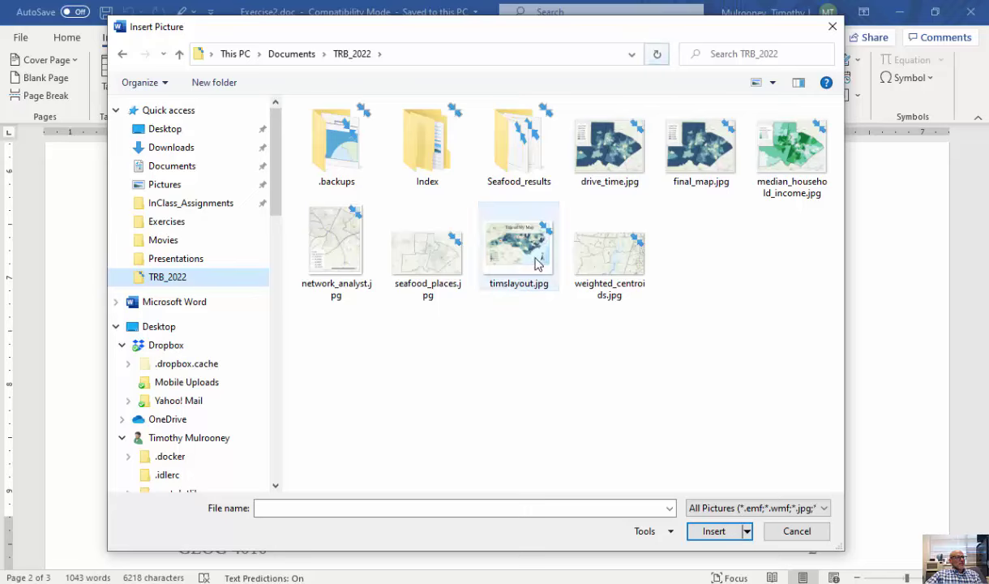
pyautogui.click(496, 250)
pyautogui.click(705, 531)
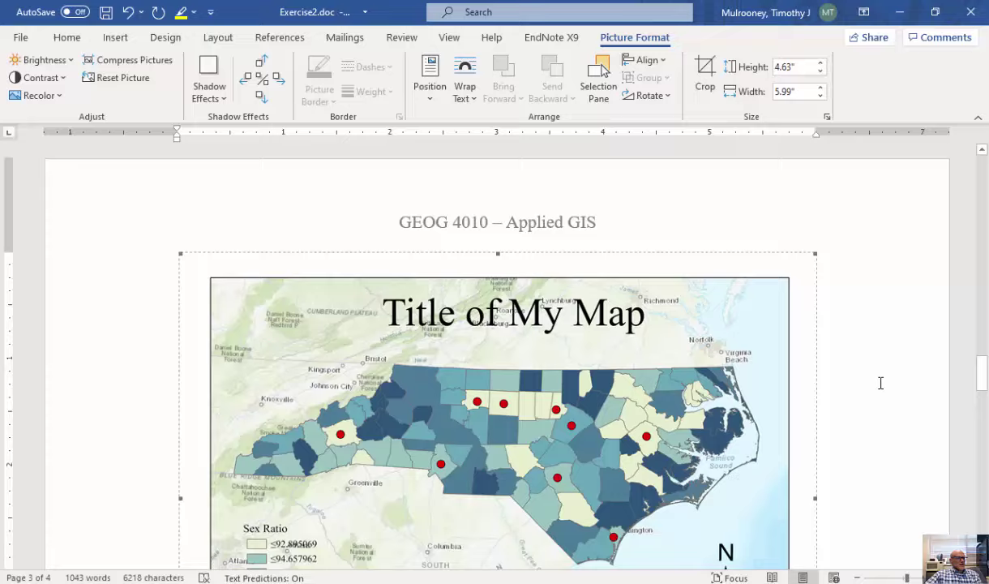
pyautogui.scroll(-3, 880, 382)
pyautogui.scroll(4, 880, 384)
# Minimize Word to return to ArcGIS Pro's Layout1.
pyautogui.click(900, 12)
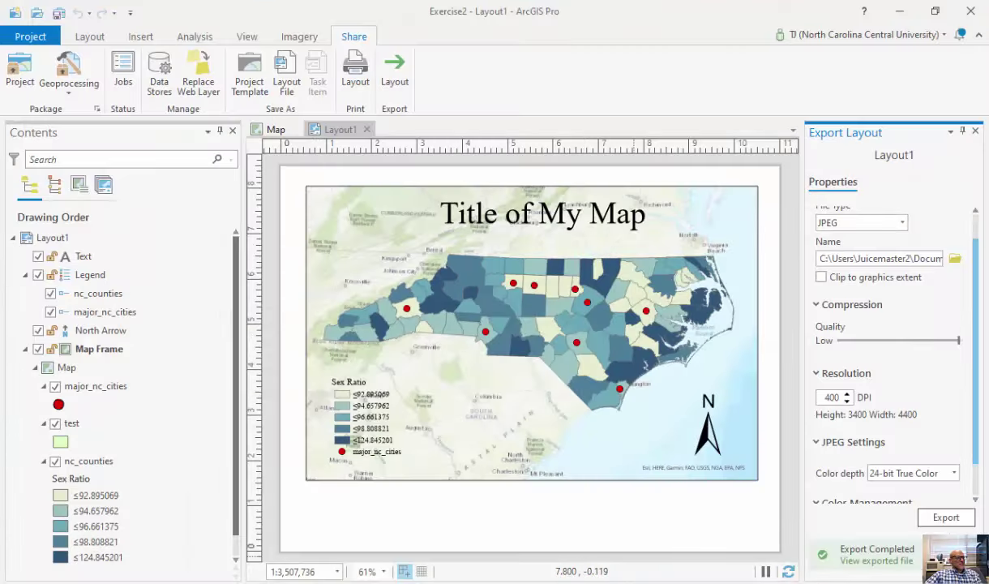
pyautogui.click(554, 483)
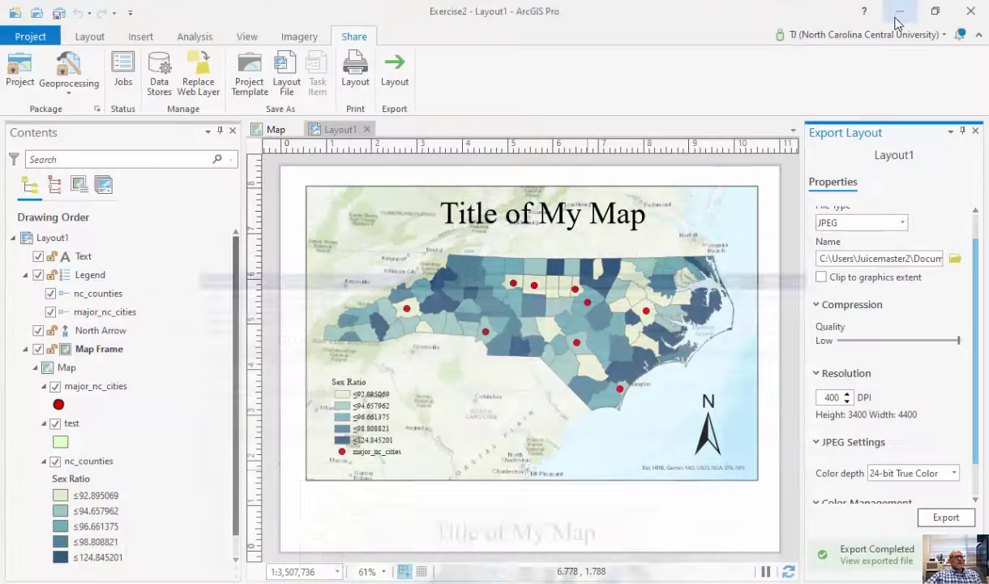
pyautogui.click(899, 12)
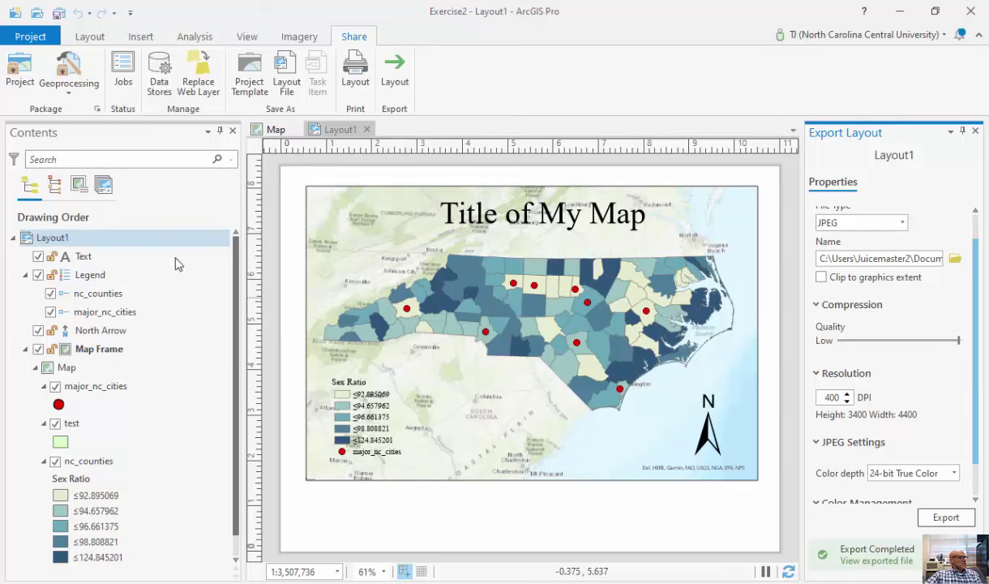
# Open and close the legend's Format Legend properties, then switch to the Map view.
pyautogui.click(75, 277)
pyautogui.rightClick(75, 277)
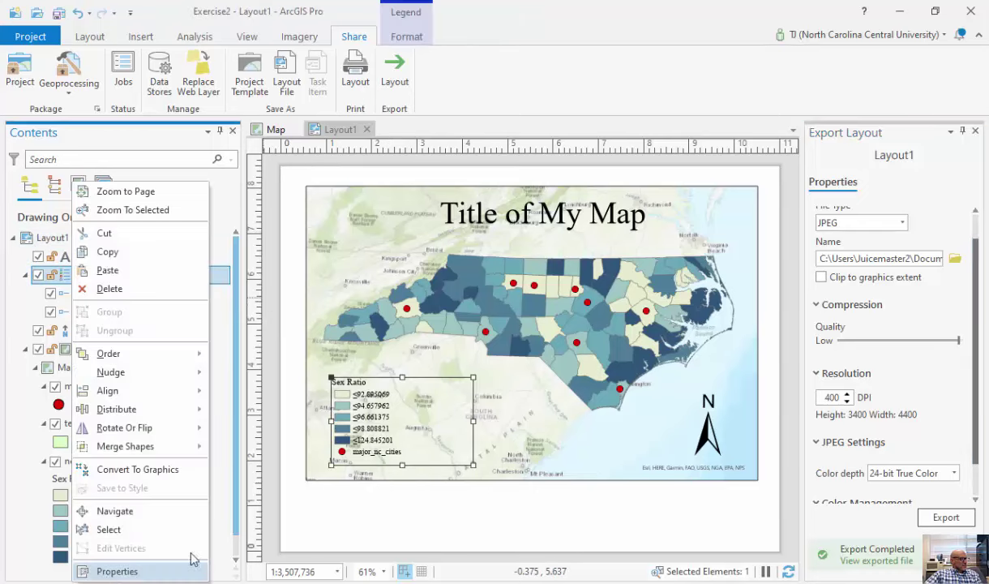
pyautogui.click(117, 571)
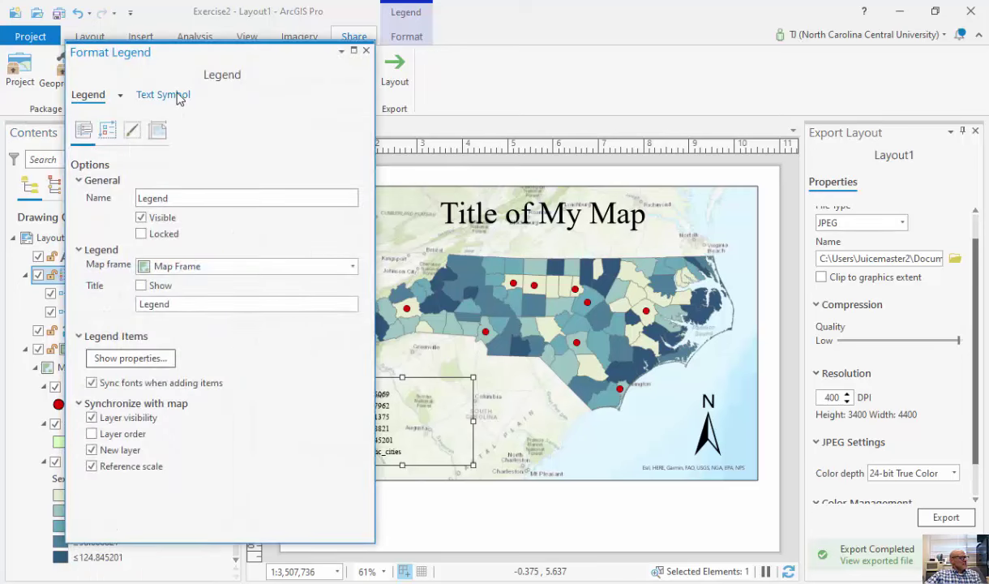
pyautogui.click(365, 50)
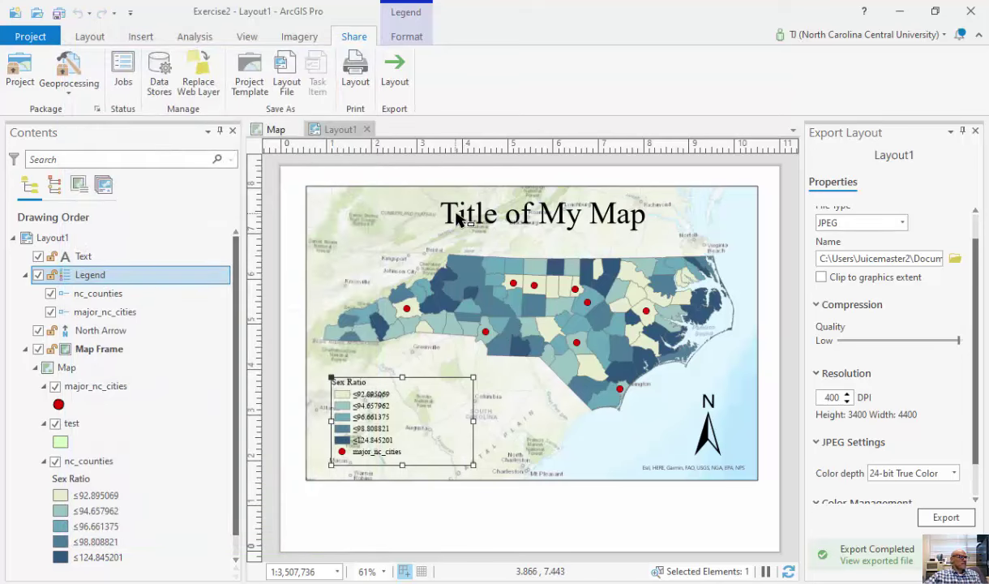
pyautogui.click(277, 130)
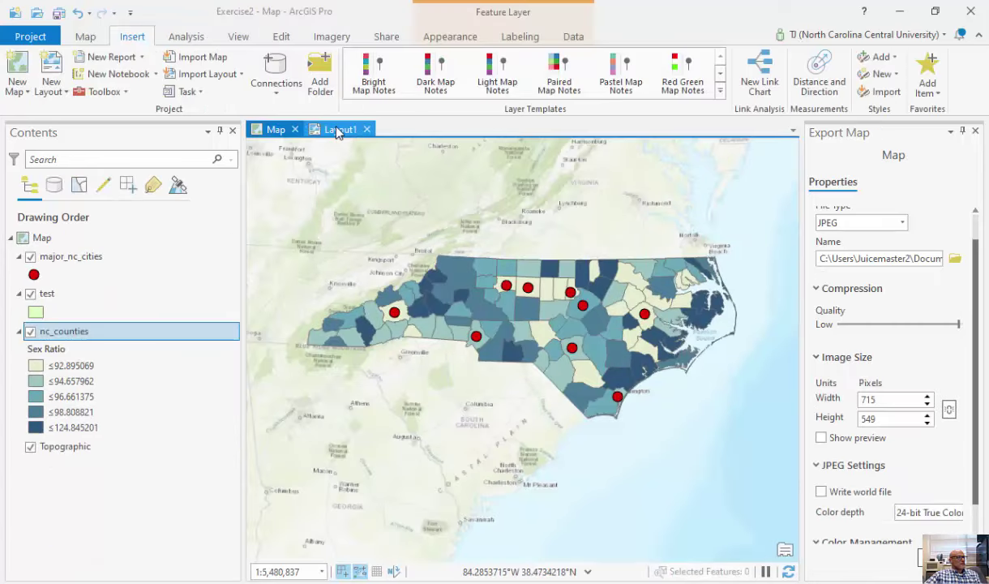
# Switch briefly to the Map view, then settle back on the Layout1 letter page with the titled map.
pyautogui.click(337, 131)
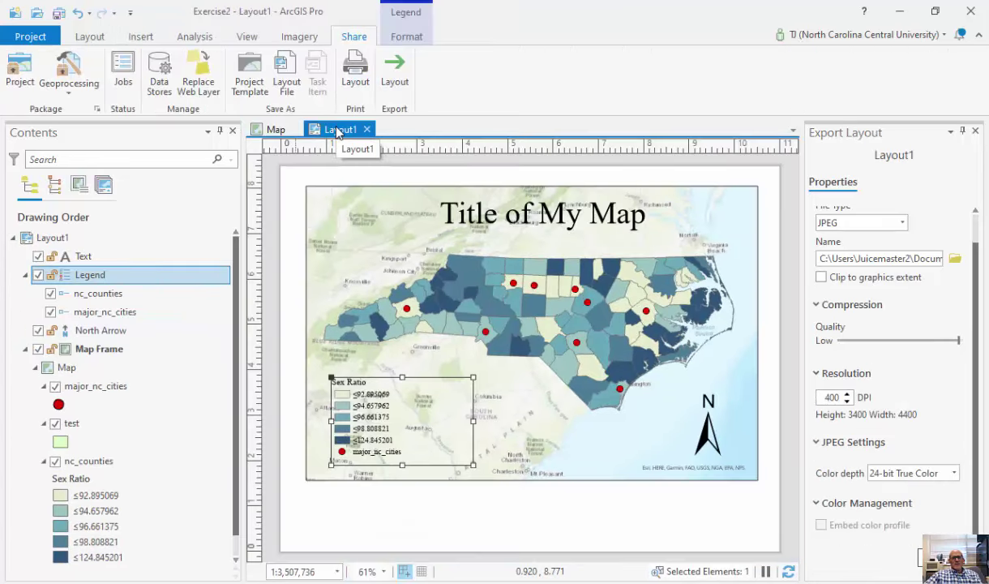
pyautogui.click(271, 125)
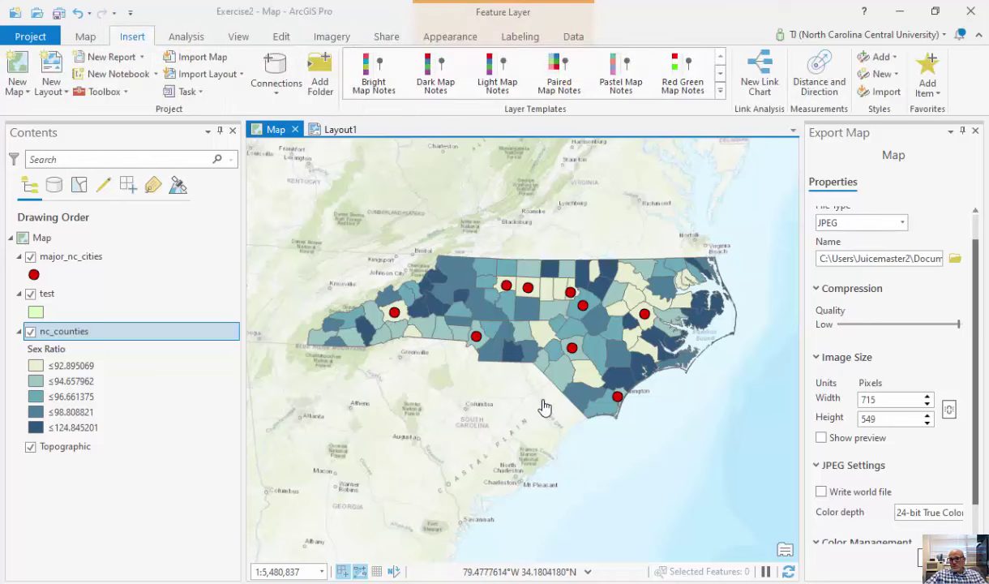
pyautogui.click(339, 130)
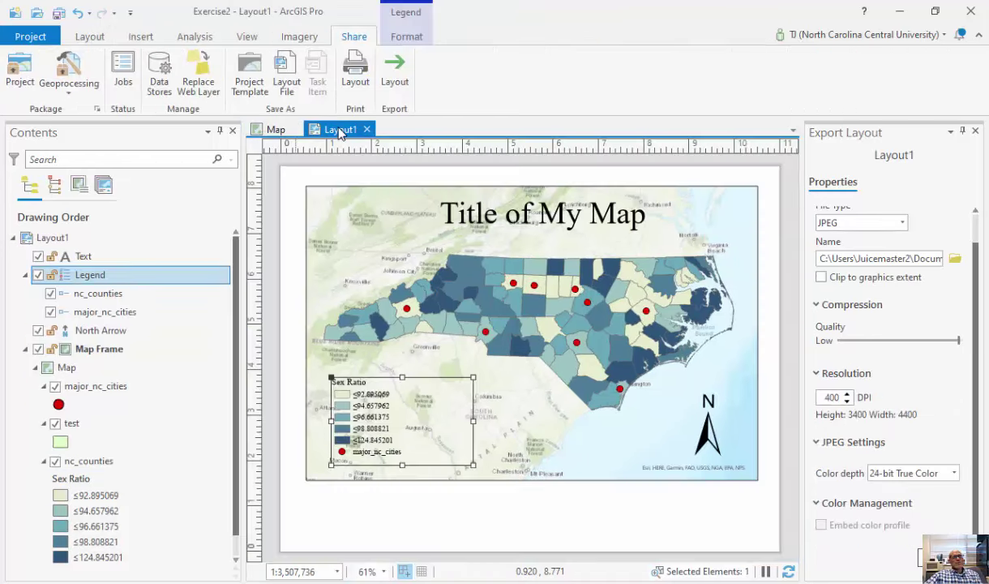